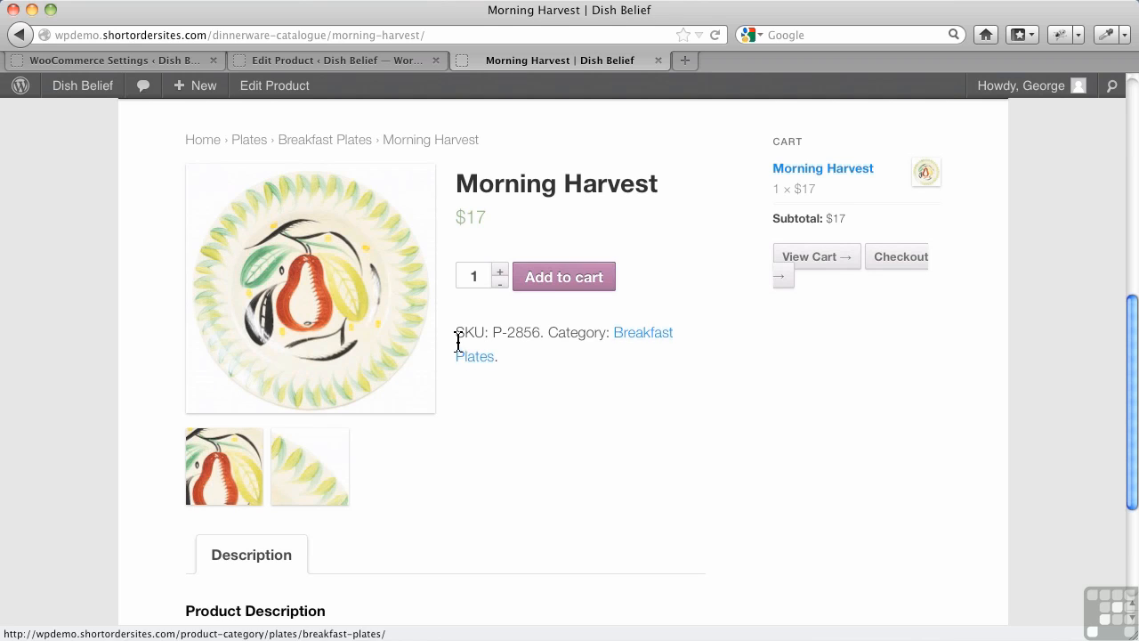
Step: Close the Add Media dialog on the Morning Harvest edit page and look over the product data and featured image sections
click(312, 61)
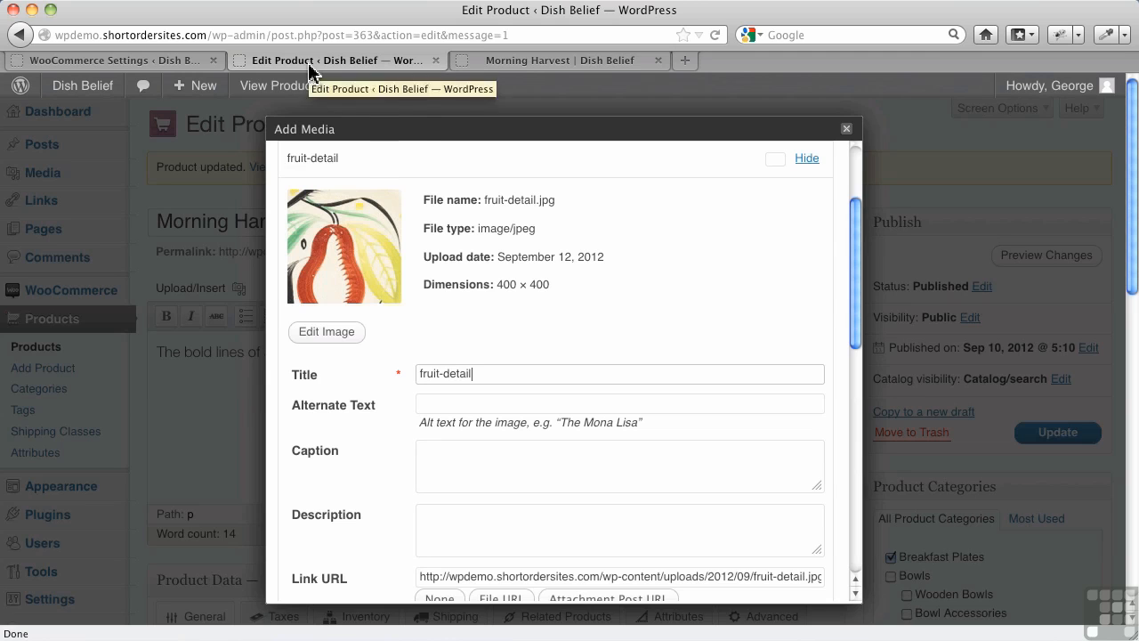
click(846, 130)
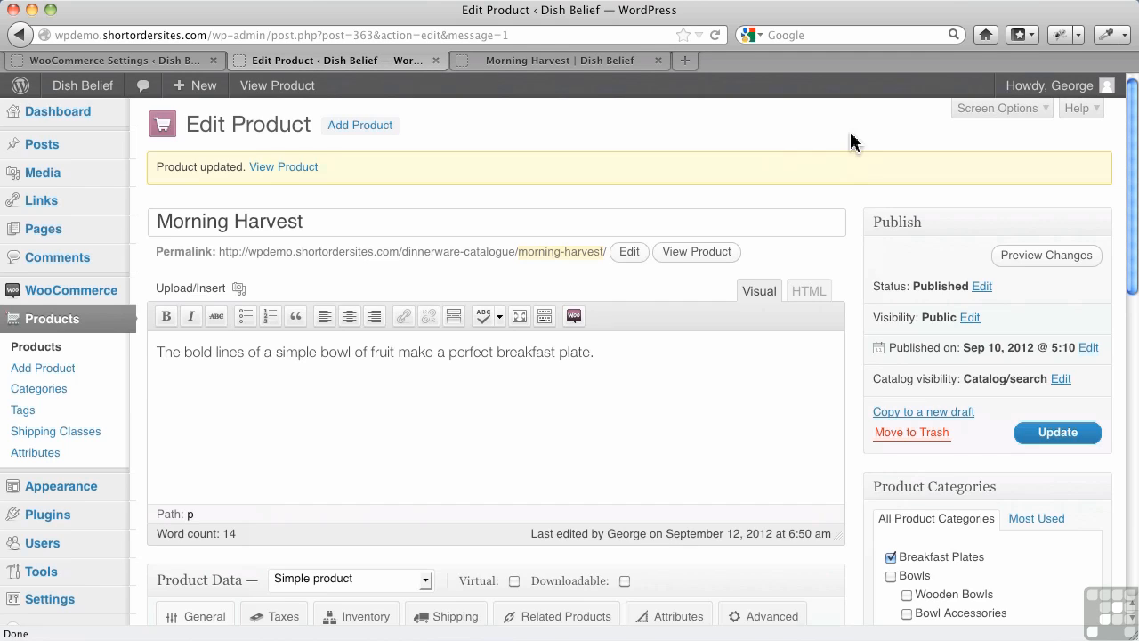
scroll(966, 392, down, 5)
scroll(966, 406, down, 5)
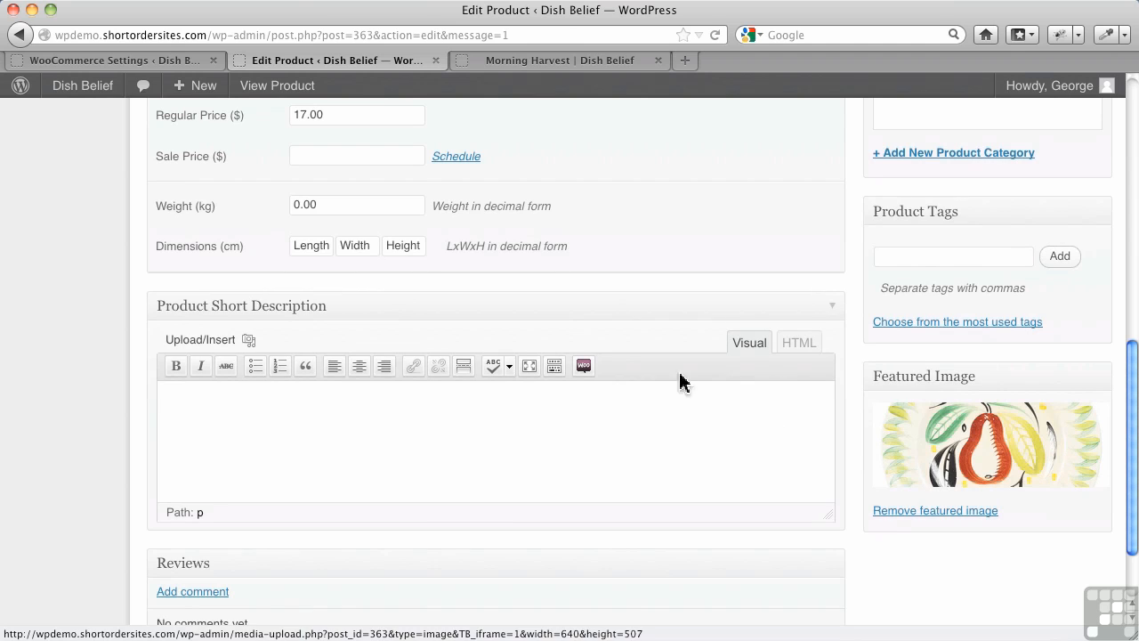
scroll(617, 343, up, 5)
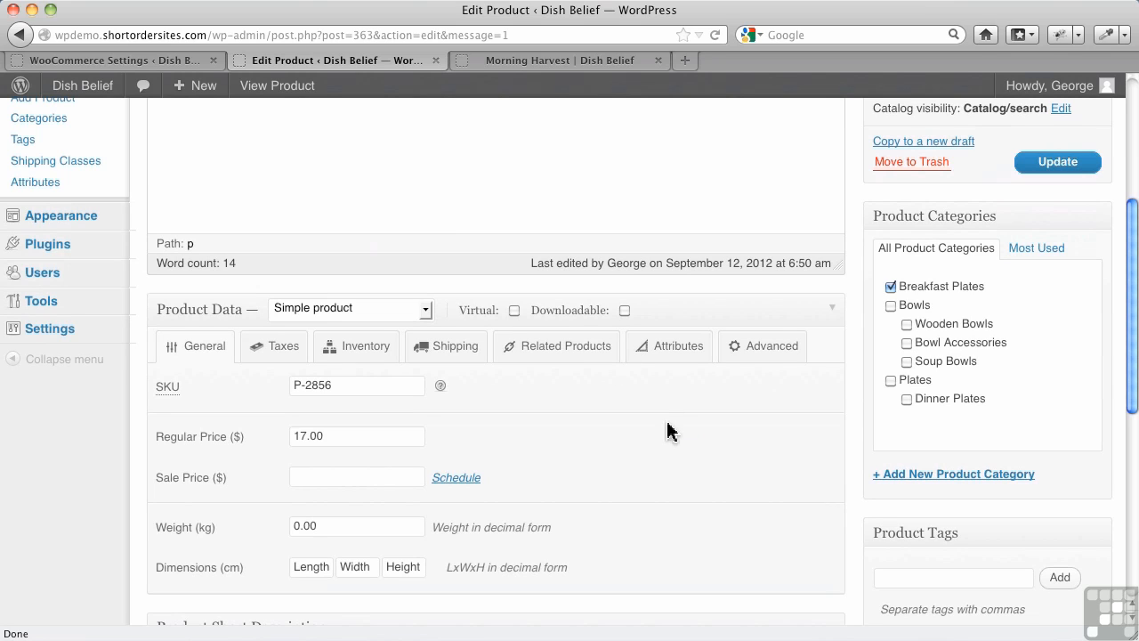
Step: Open the Image Options in the WooCommerce catalog settings
click(156, 68)
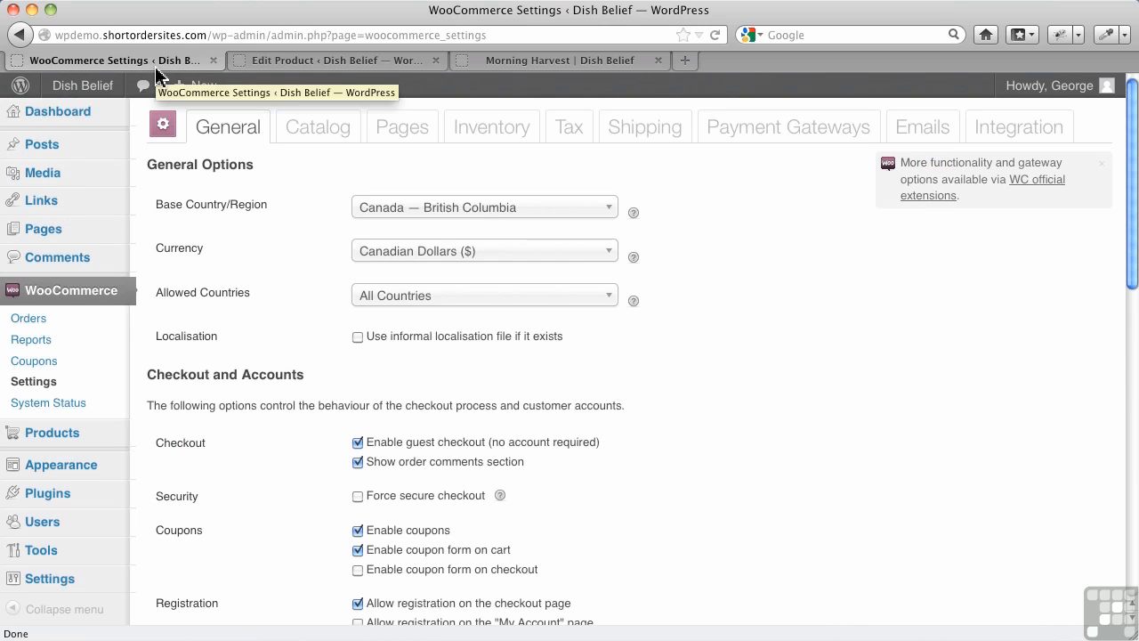
click(302, 131)
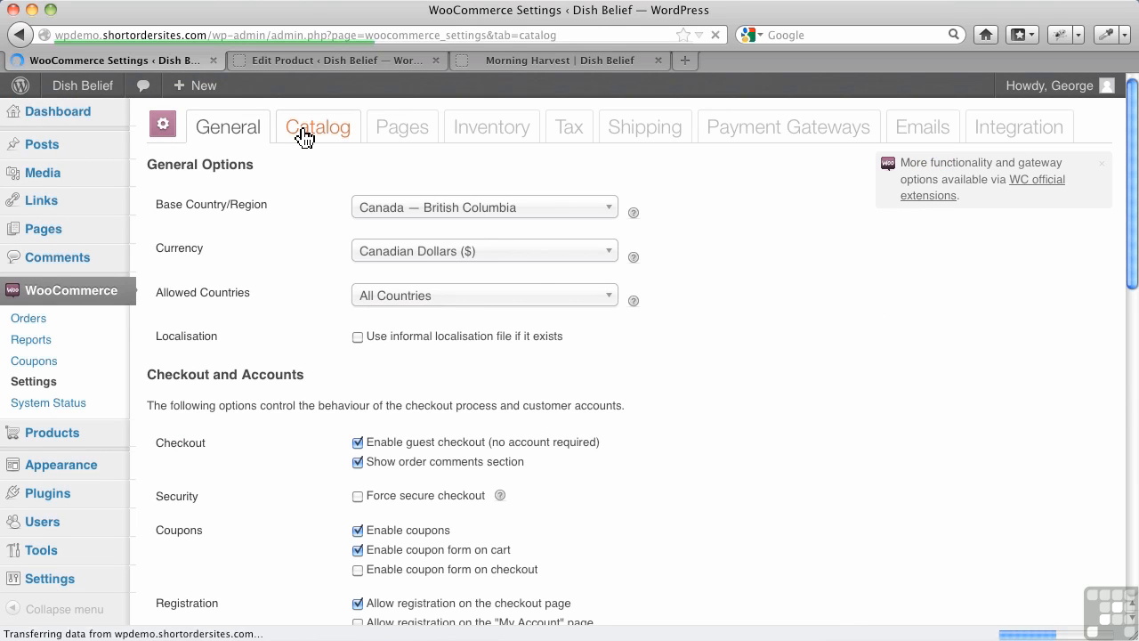
scroll(627, 439, down, 8)
scroll(628, 439, down, 5)
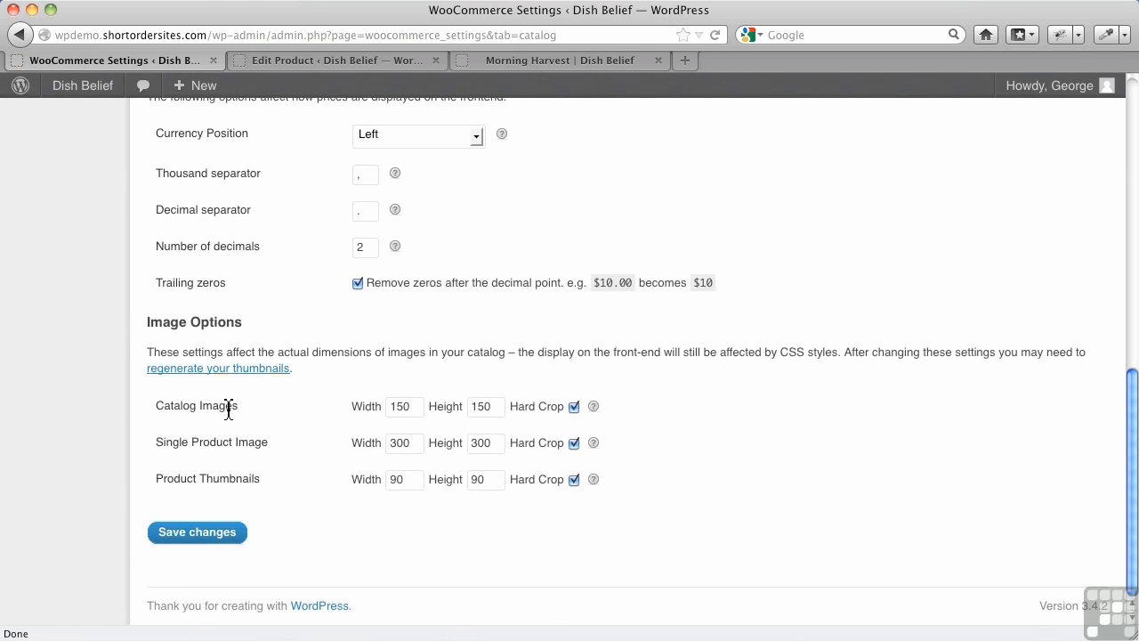
Step: Compare the main image and thumbnails on the Morning Harvest storefront page with the image size settings
click(527, 59)
scroll(649, 264, up, 5)
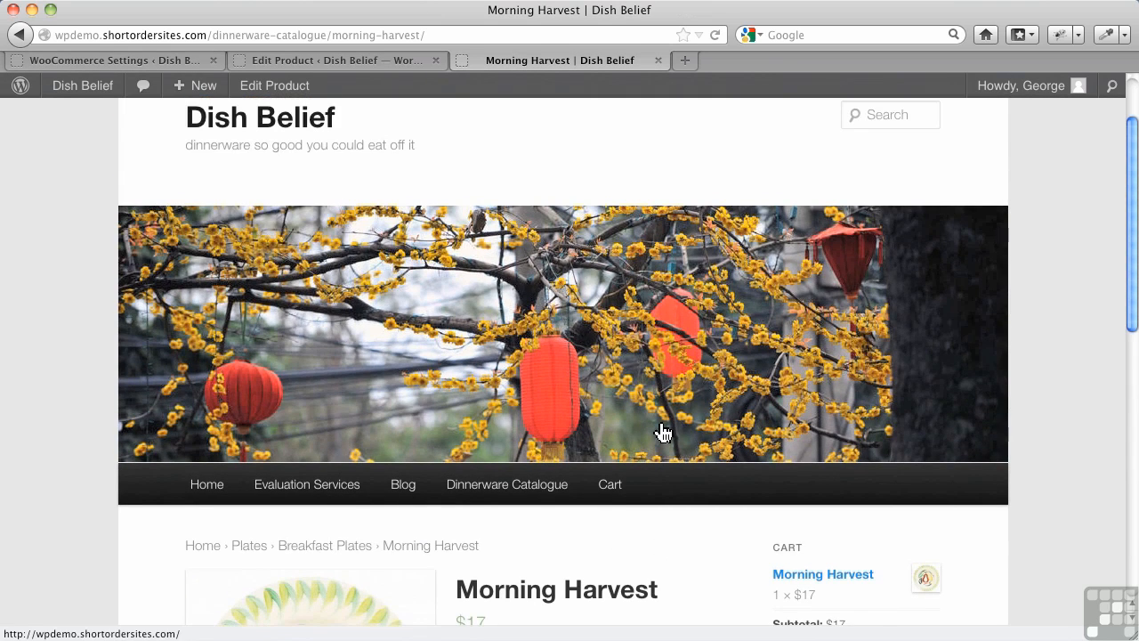
scroll(664, 435, down, 5)
scroll(631, 409, up, 3)
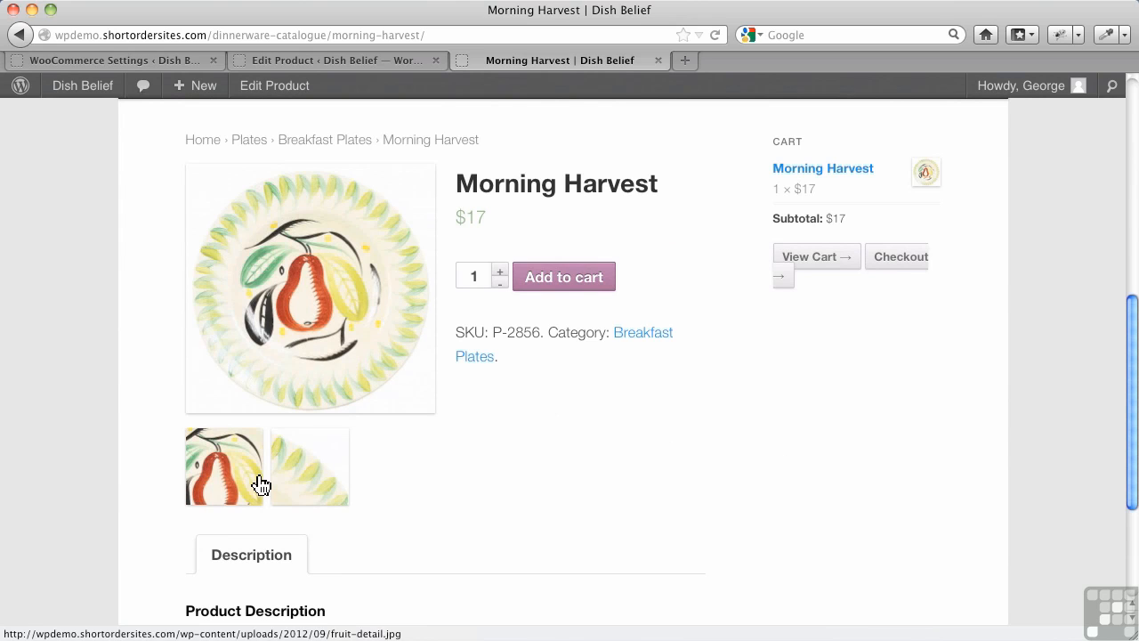
click(182, 61)
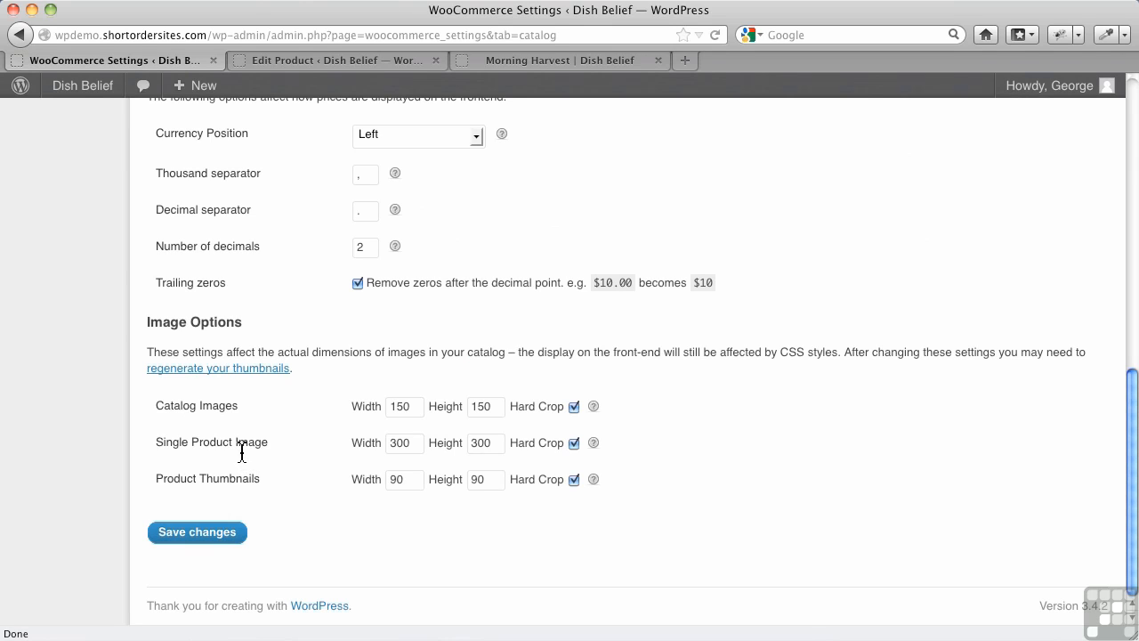
click(527, 59)
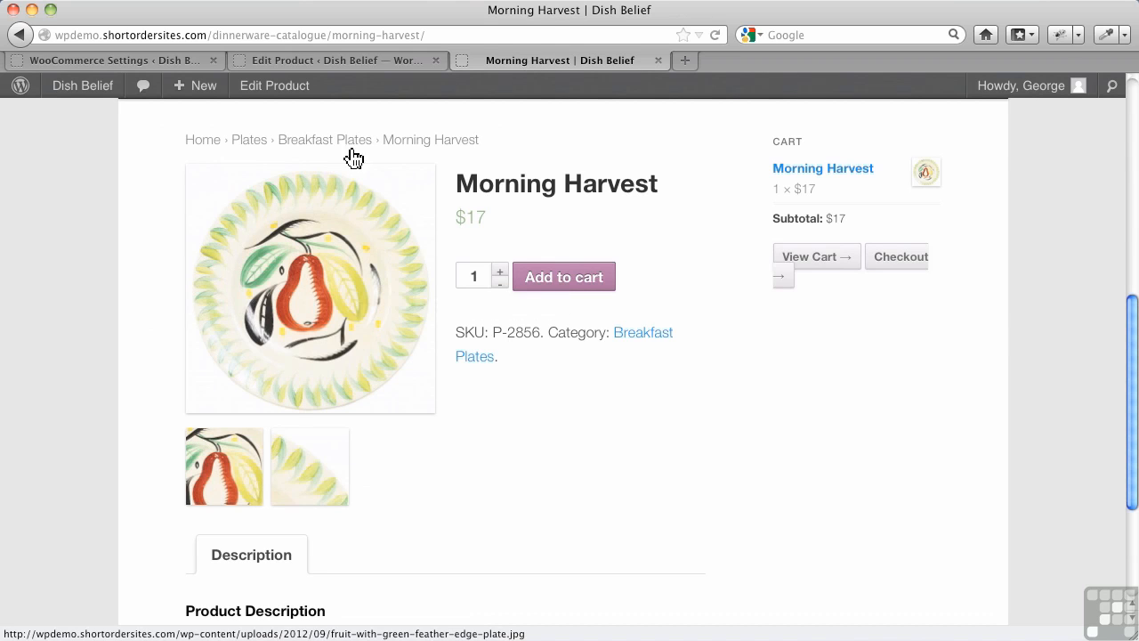
click(153, 62)
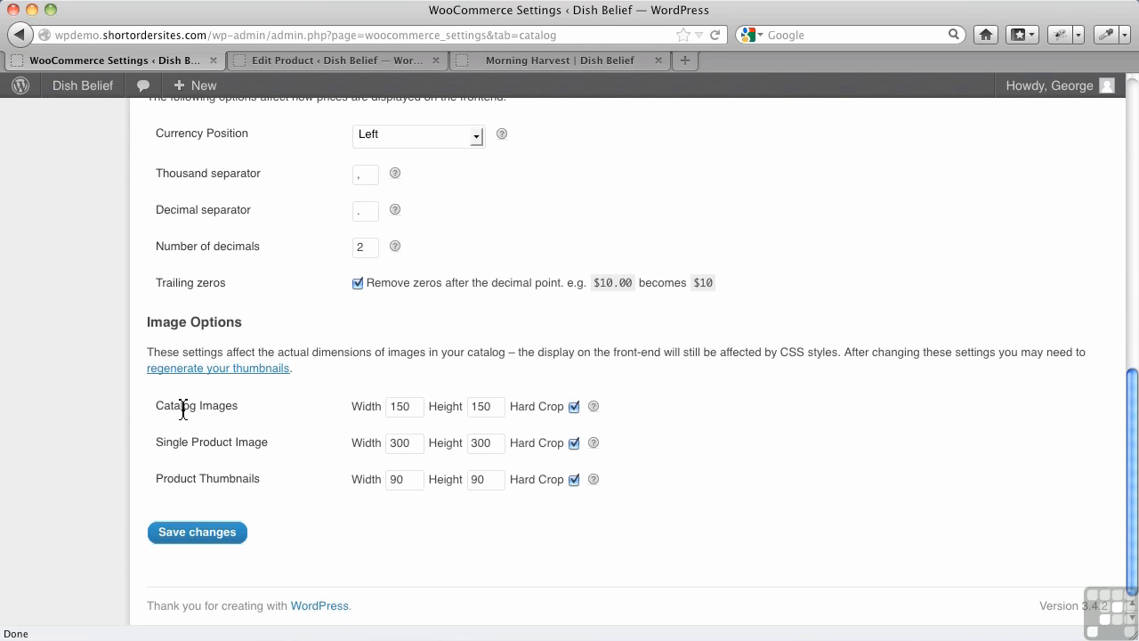
Step: Open the storefront's Dinnerware Catalogue page and examine the product images in its listing
click(553, 61)
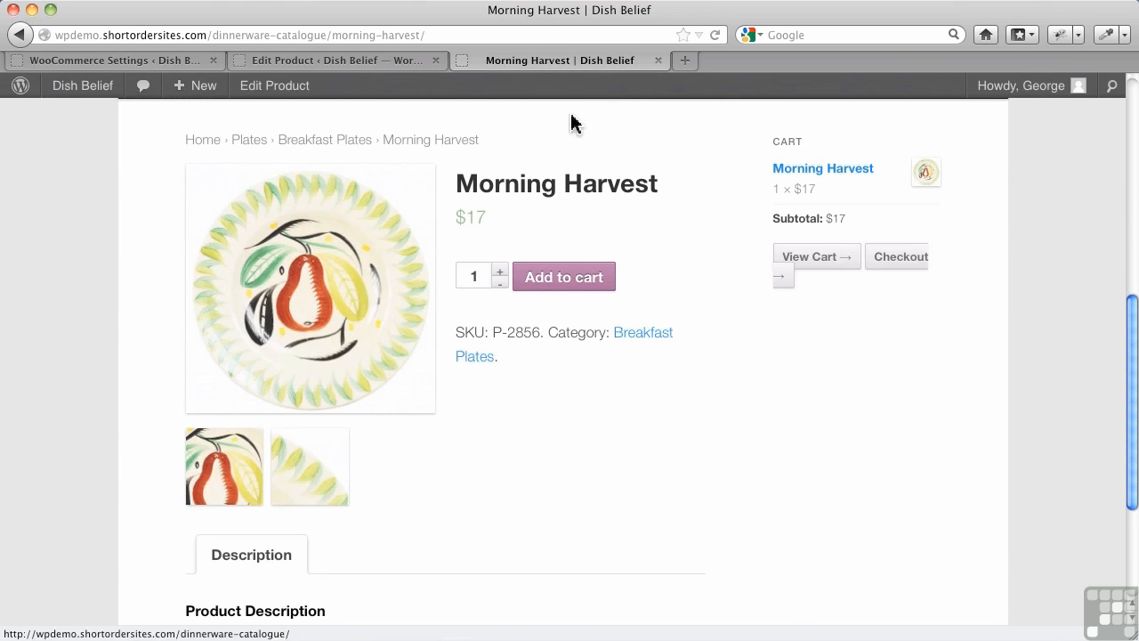
scroll(572, 123, up, 5)
click(548, 436)
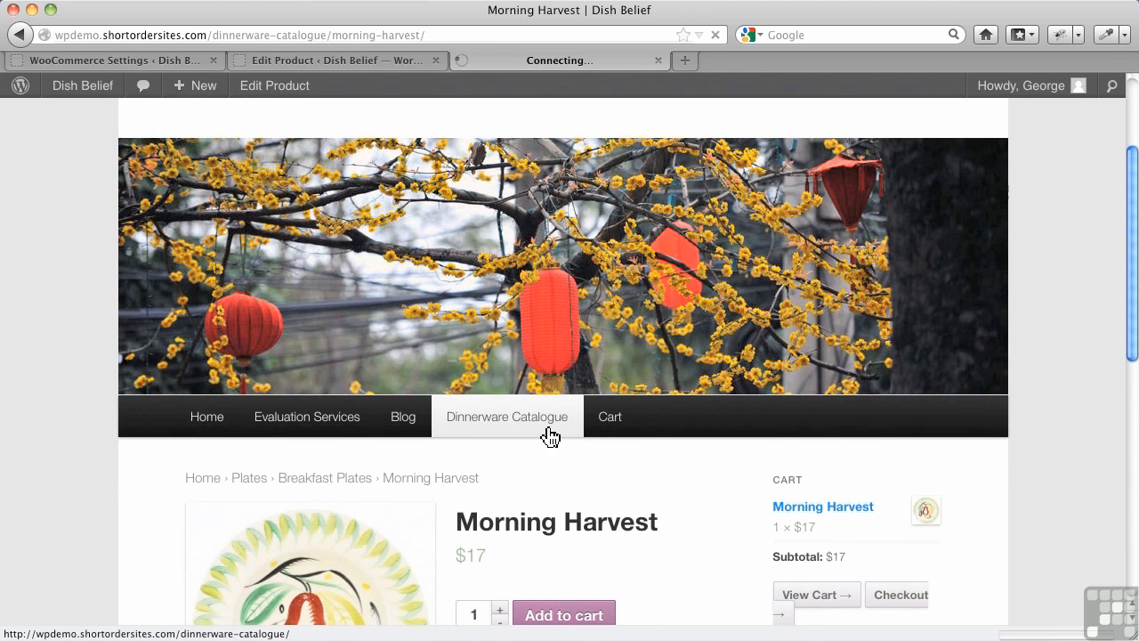
scroll(537, 486, down, 5)
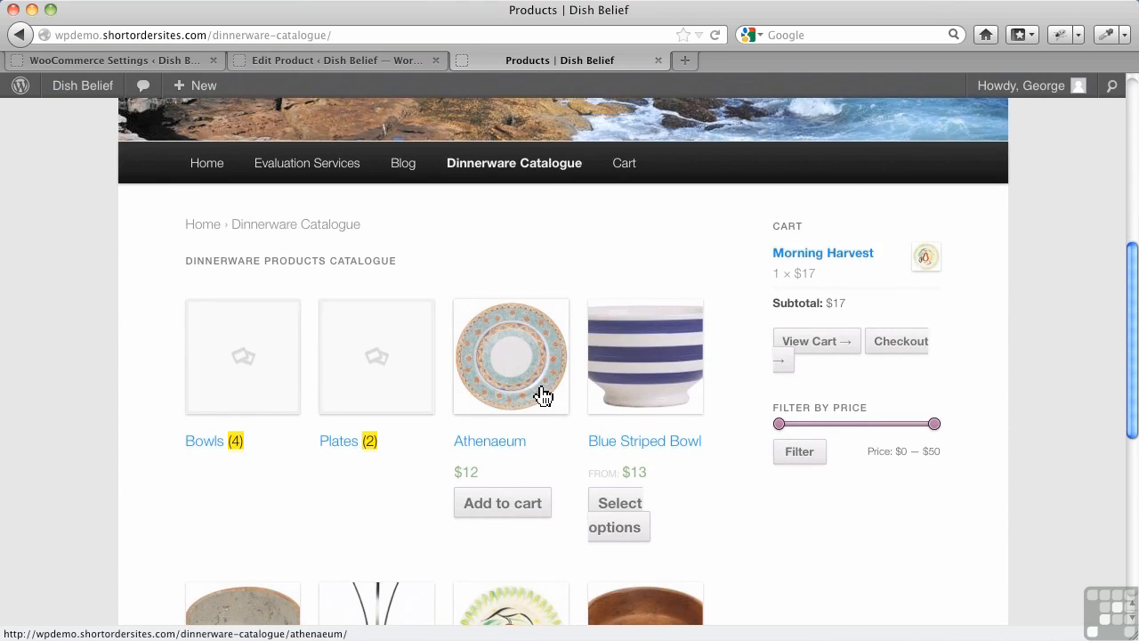
scroll(547, 405, down, 3)
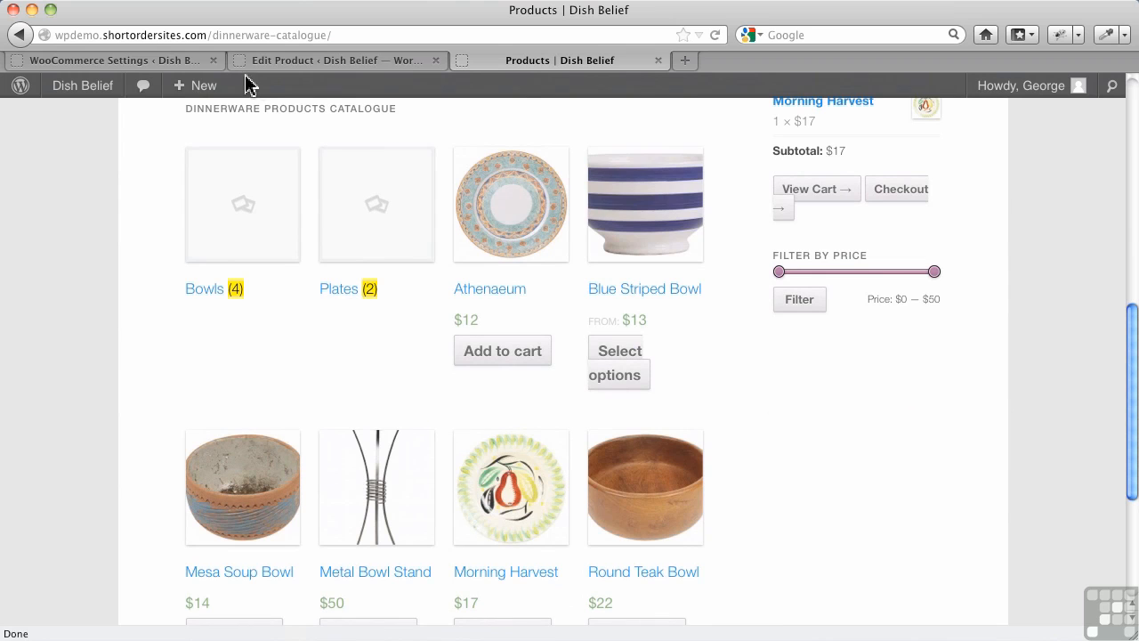
Step: Read the help for the Catalog Images hard crop setting and check the cropped images in the storefront catalogue
click(166, 60)
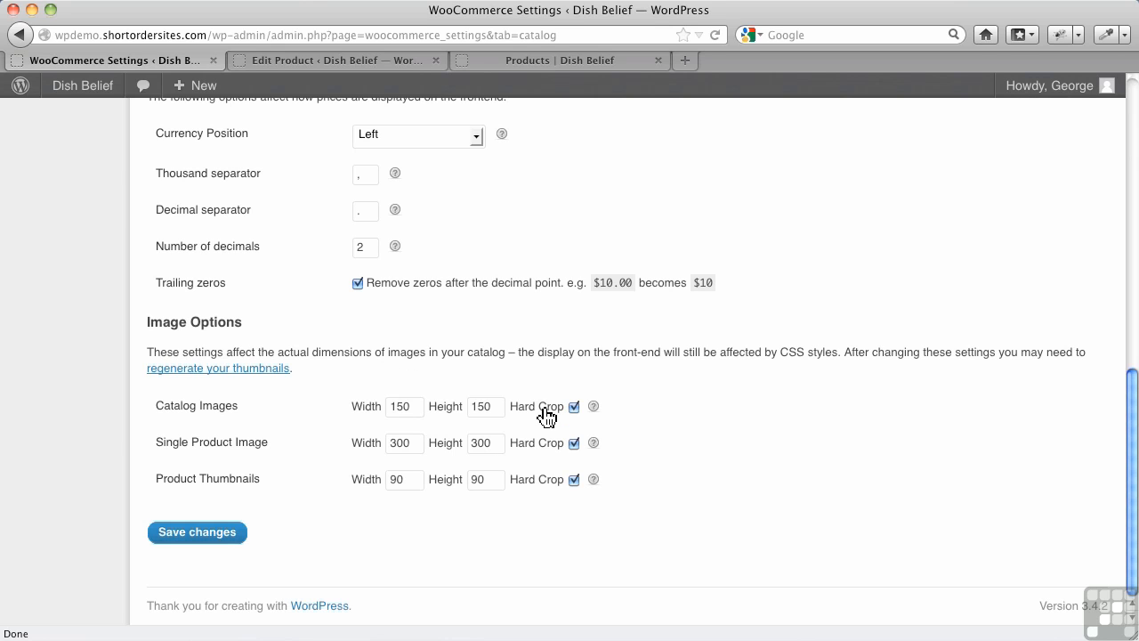
mouse_move(595, 407)
click(557, 66)
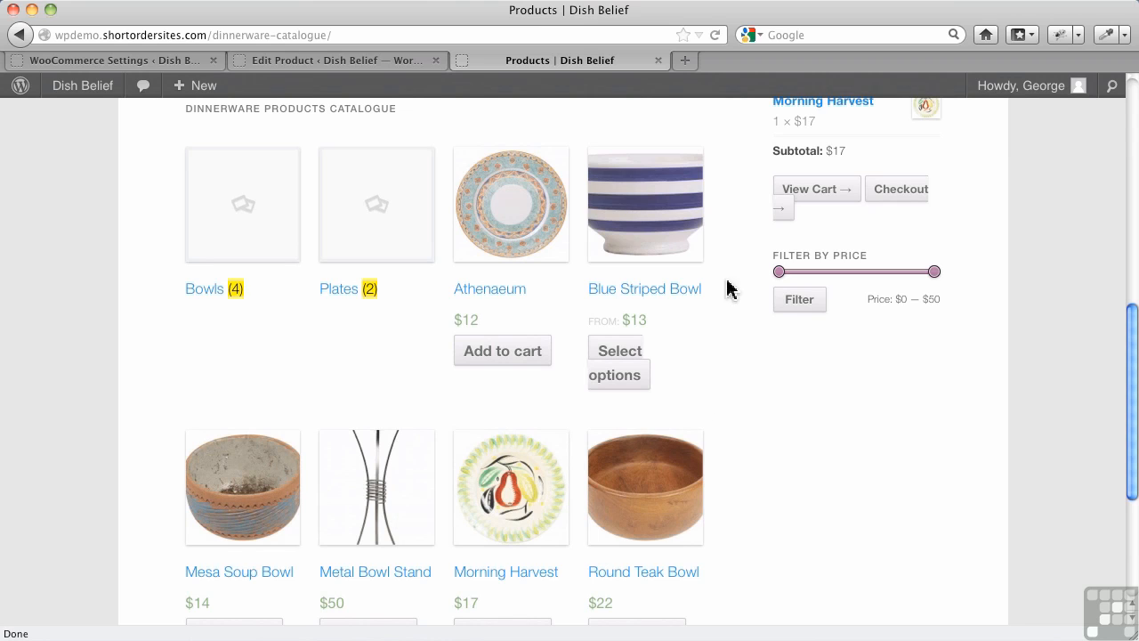
Step: Turn off hard cropping for catalog images, single product images and product thumbnails, and save the settings
mouse_move(172, 85)
click(173, 62)
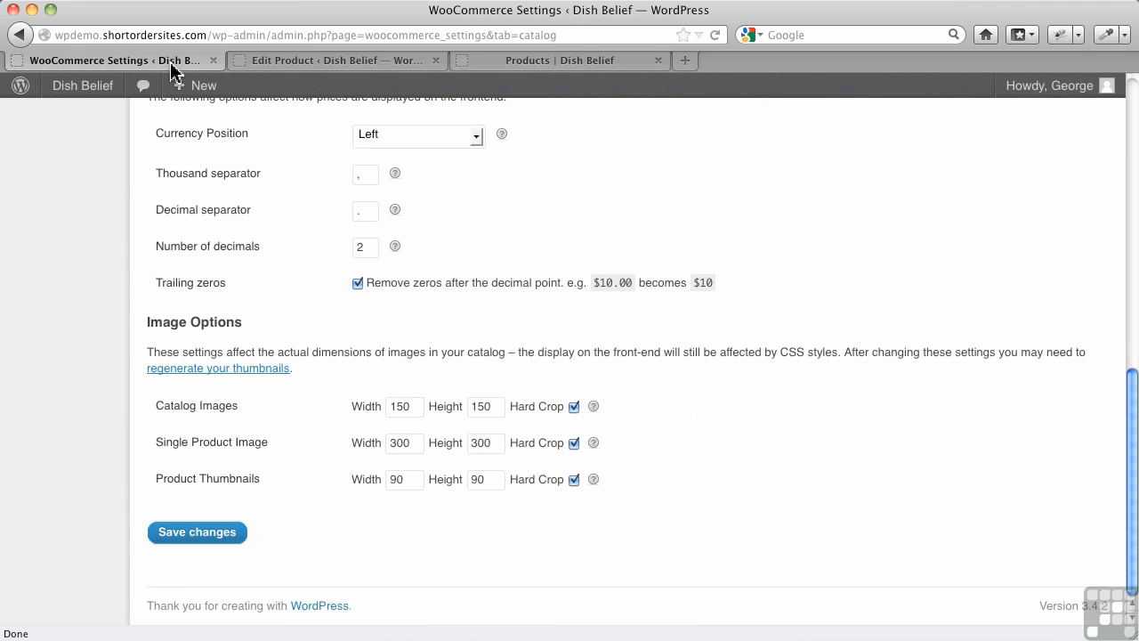
click(574, 408)
click(574, 480)
click(223, 543)
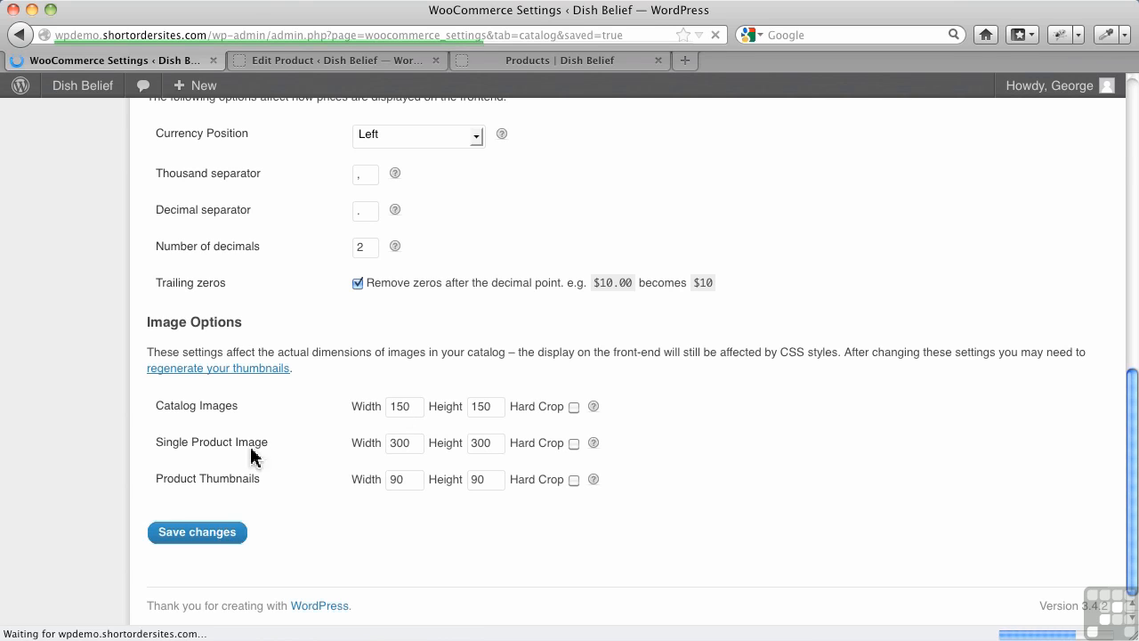
Step: Start a new product from the product editing page and name it "Test Bowl"
click(341, 59)
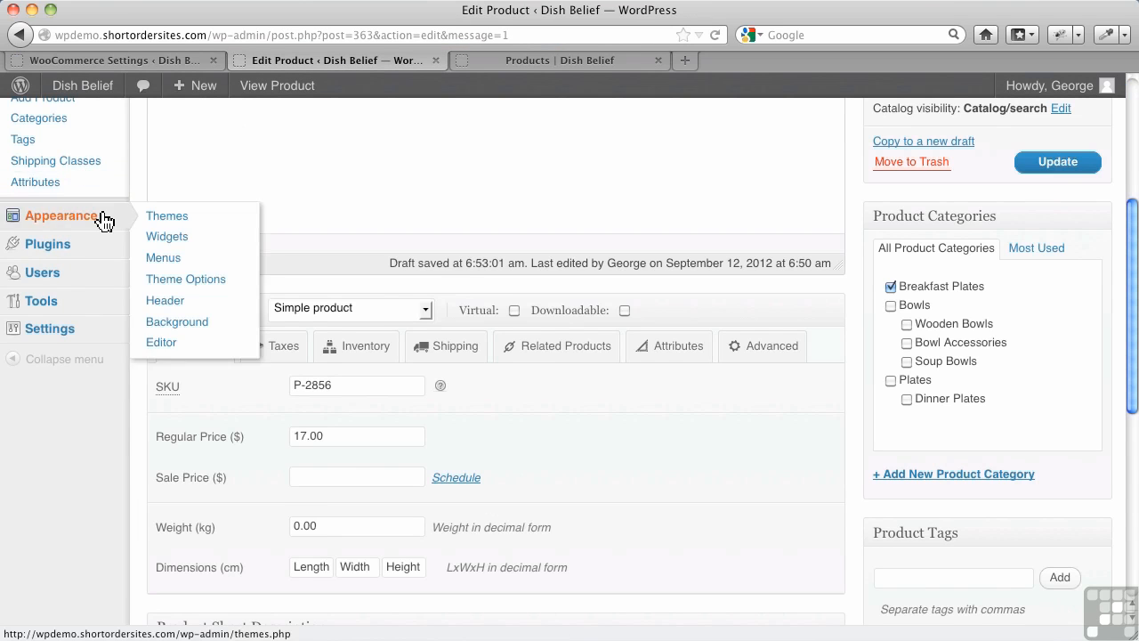
scroll(101, 219, up, 5)
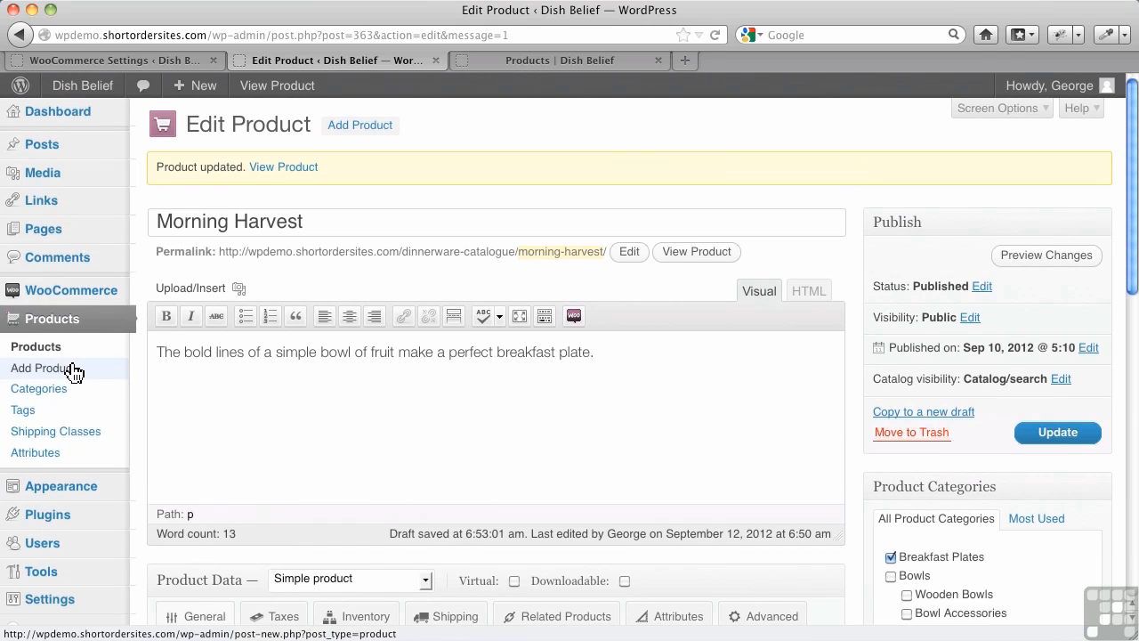
click(71, 373)
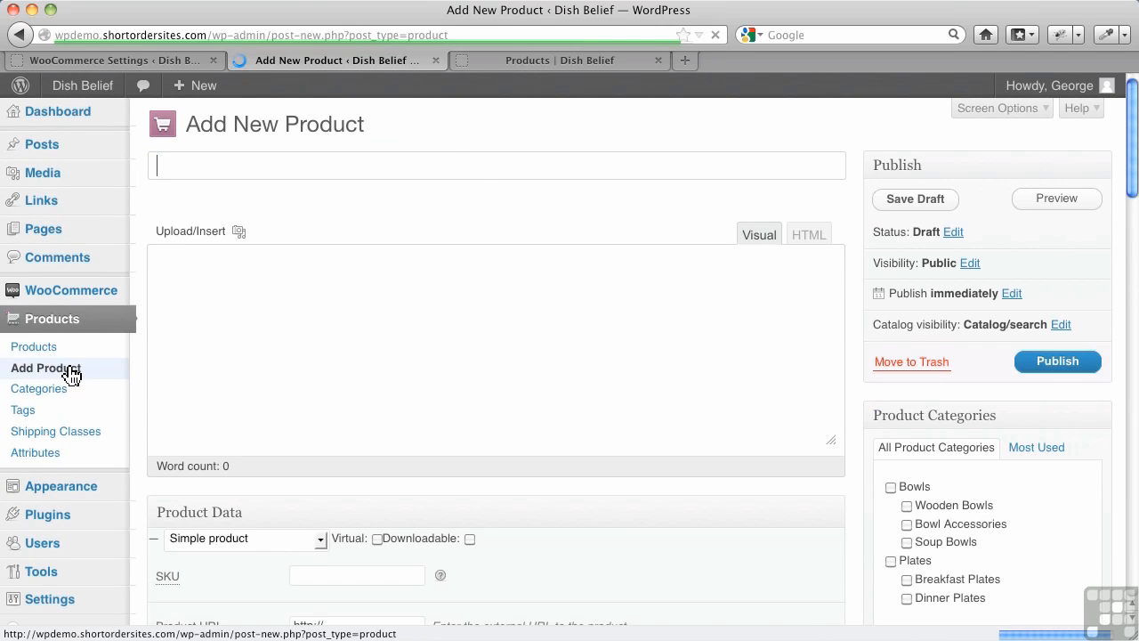
click(196, 172)
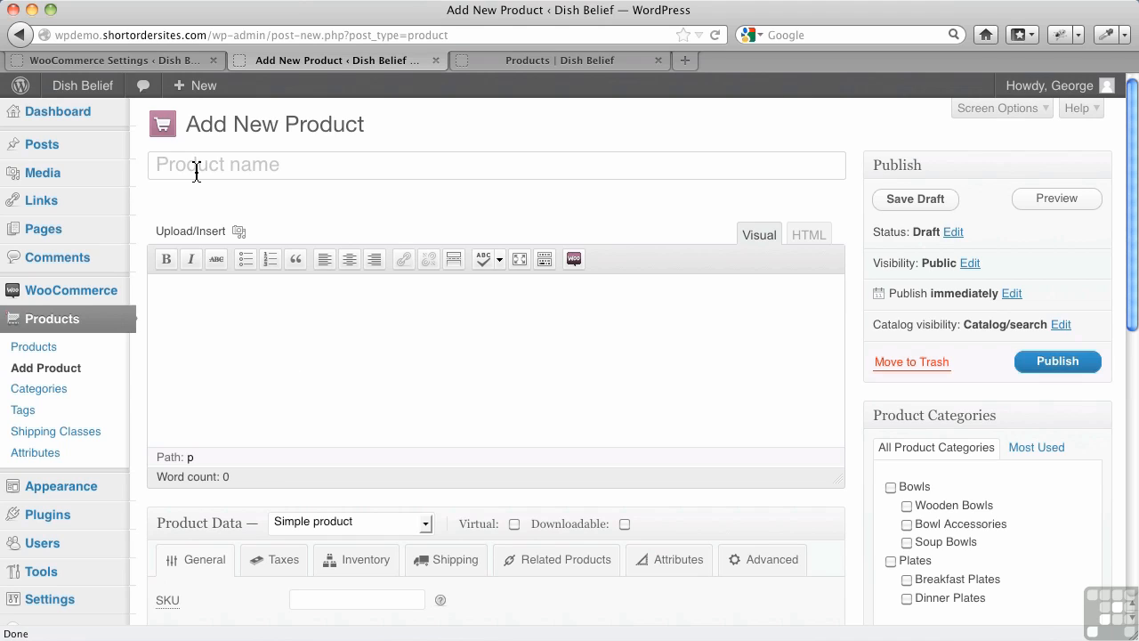
text(Test Bowl)
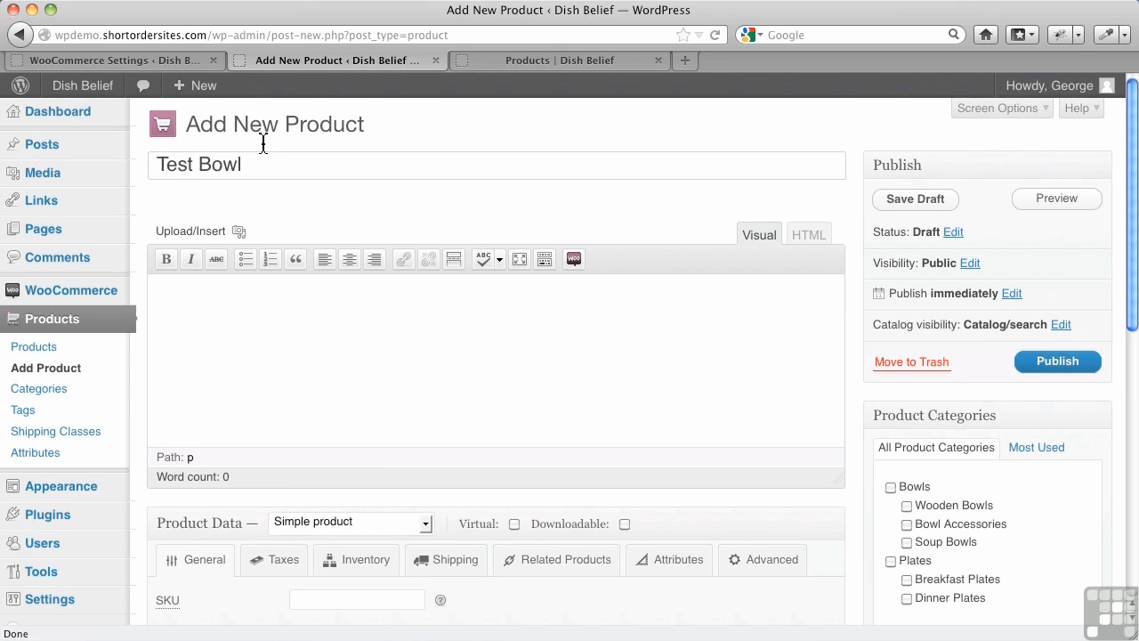
Step: Upload the image grey-plate.jpg from the plates-1 folder to the new product
click(239, 231)
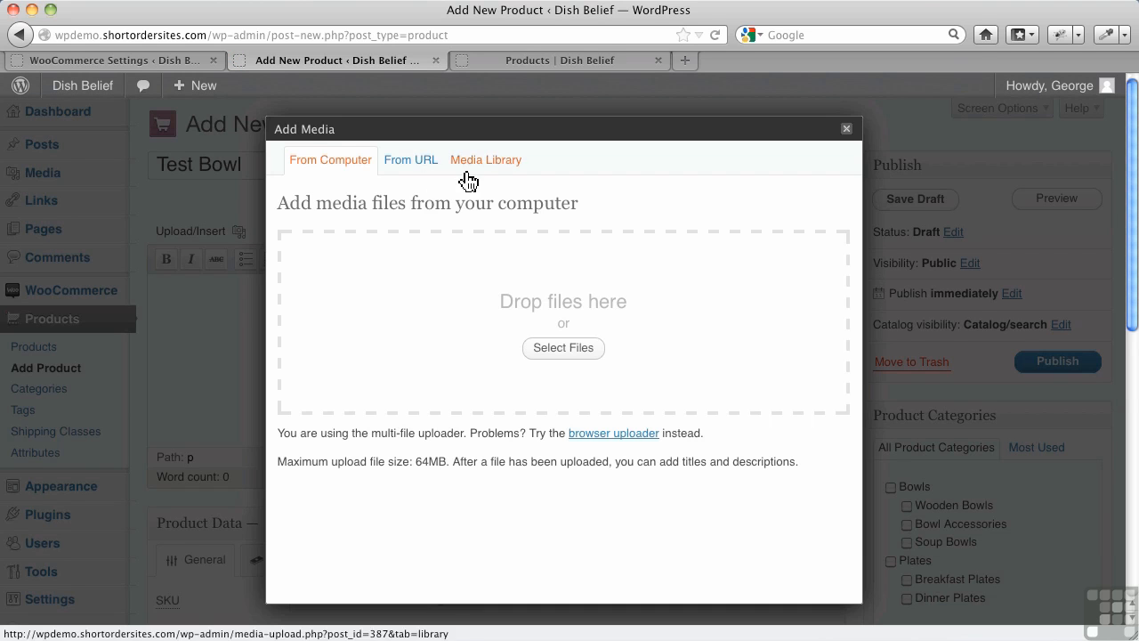
click(557, 347)
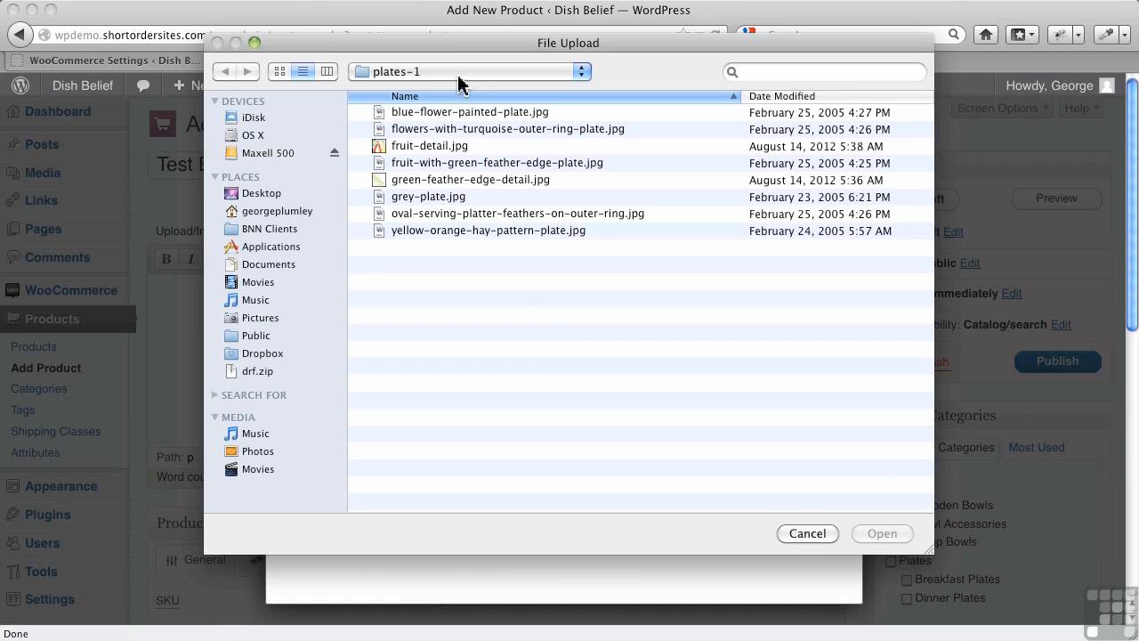
double_click(436, 197)
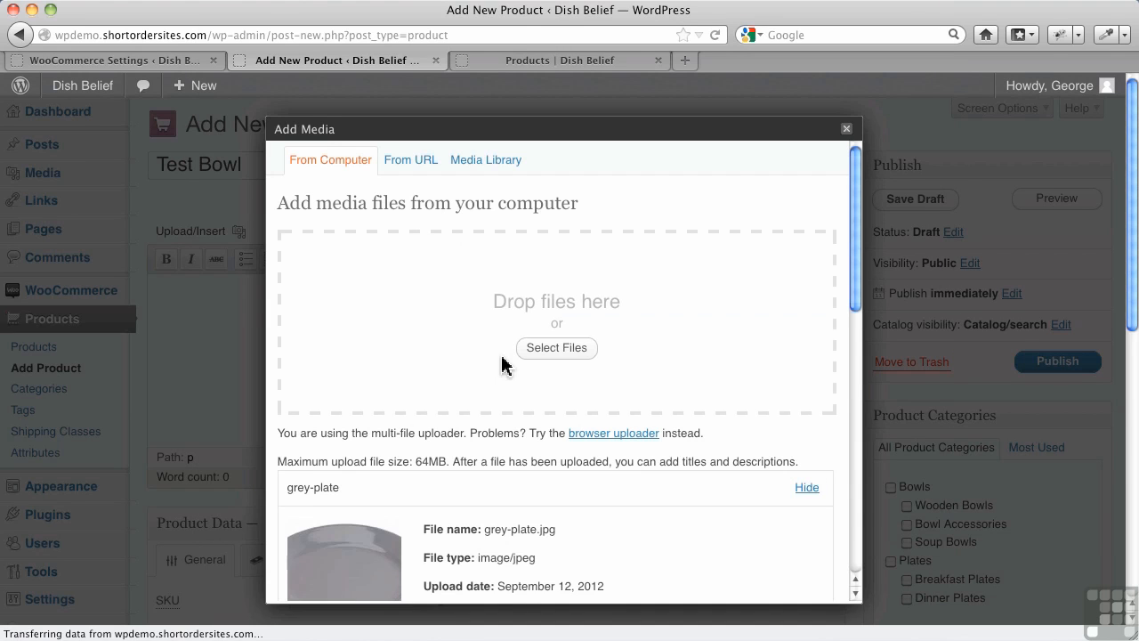
Step: Set the uploaded grey-plate image as the product's featured image and close the media dialog
scroll(454, 360, down, 5)
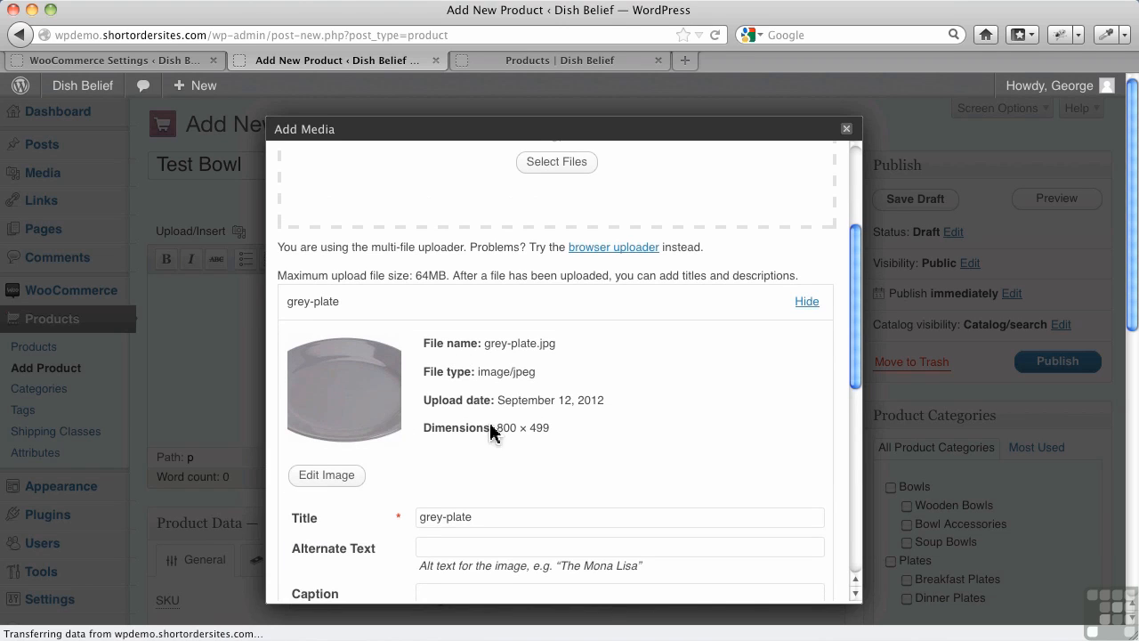
scroll(552, 435, down, 3)
scroll(567, 435, down, 5)
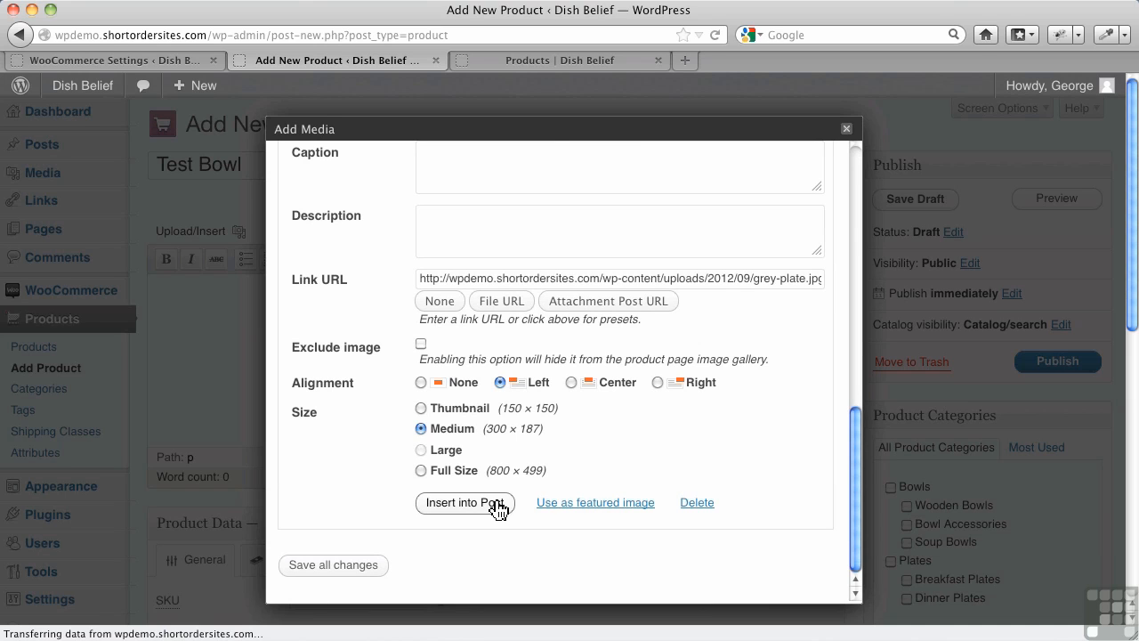
click(602, 504)
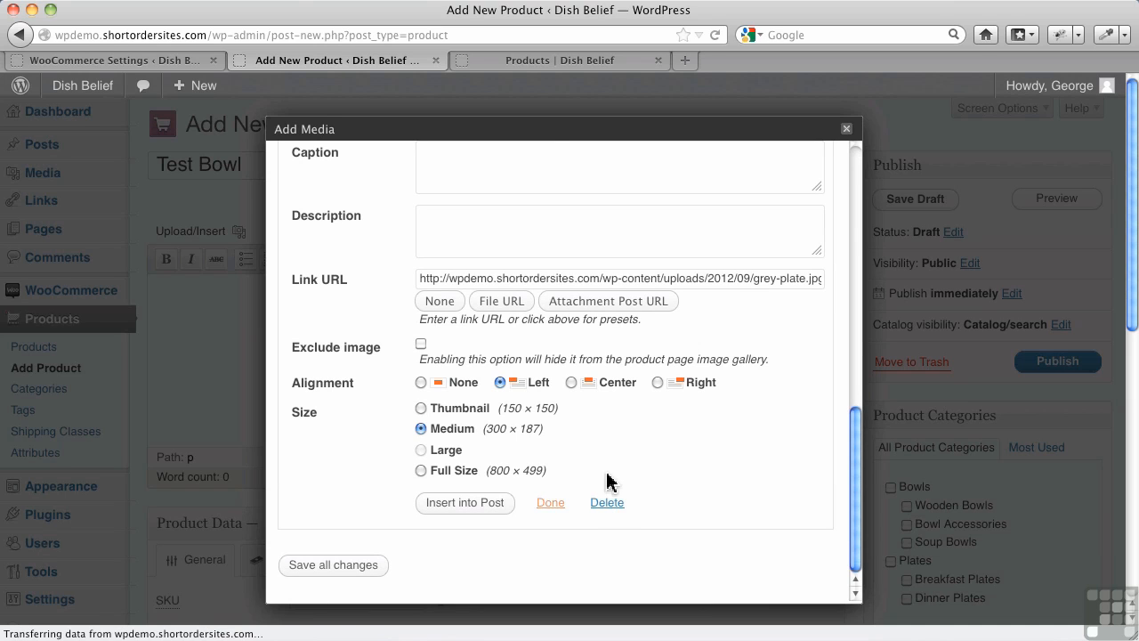
click(847, 130)
Step: Rename the product "Grey Plate" and assign it to the Dinner Plates category
drag(317, 176, 123, 140)
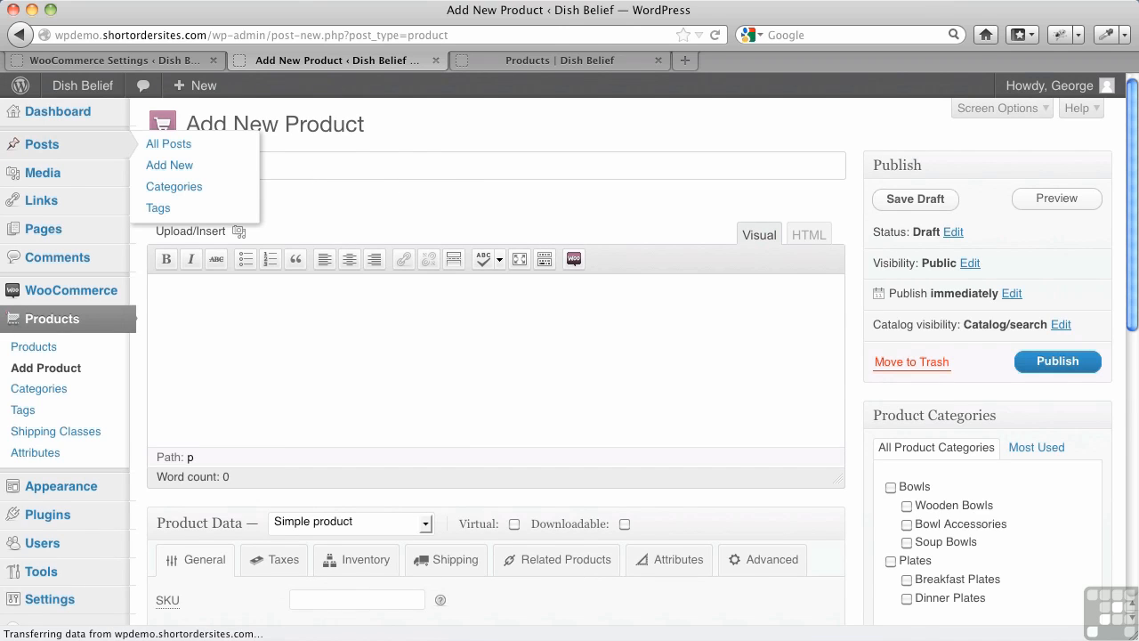
text(Grey Plate)
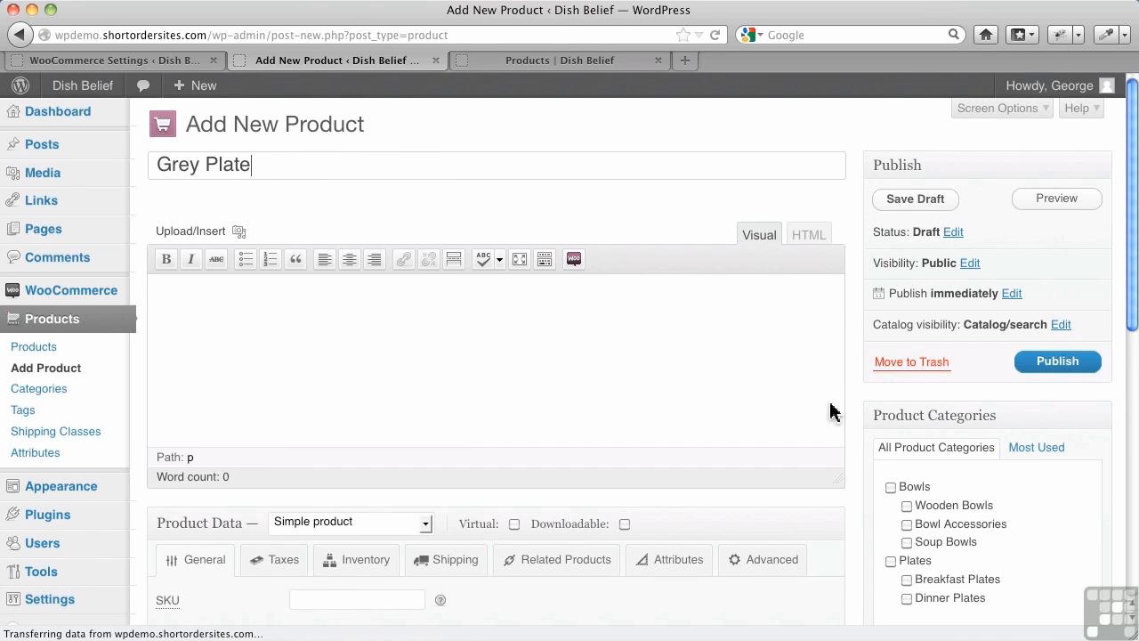
scroll(905, 575, down, 3)
click(907, 514)
Step: Set the product's regular price to 14 dollars
scroll(312, 478, down, 3)
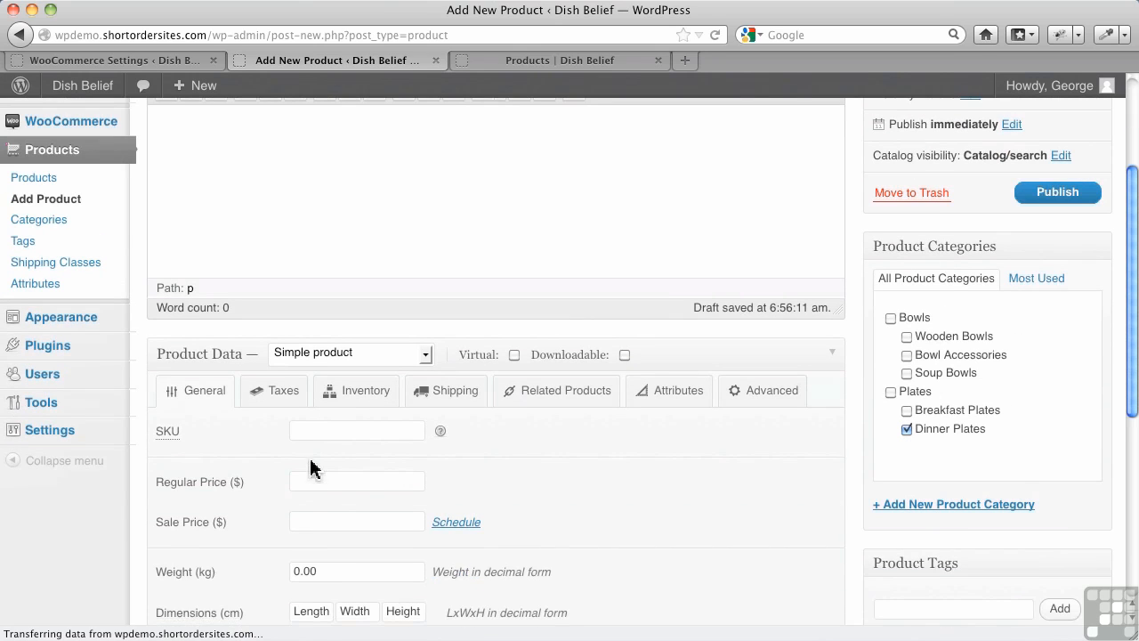
click(313, 483)
text(14)
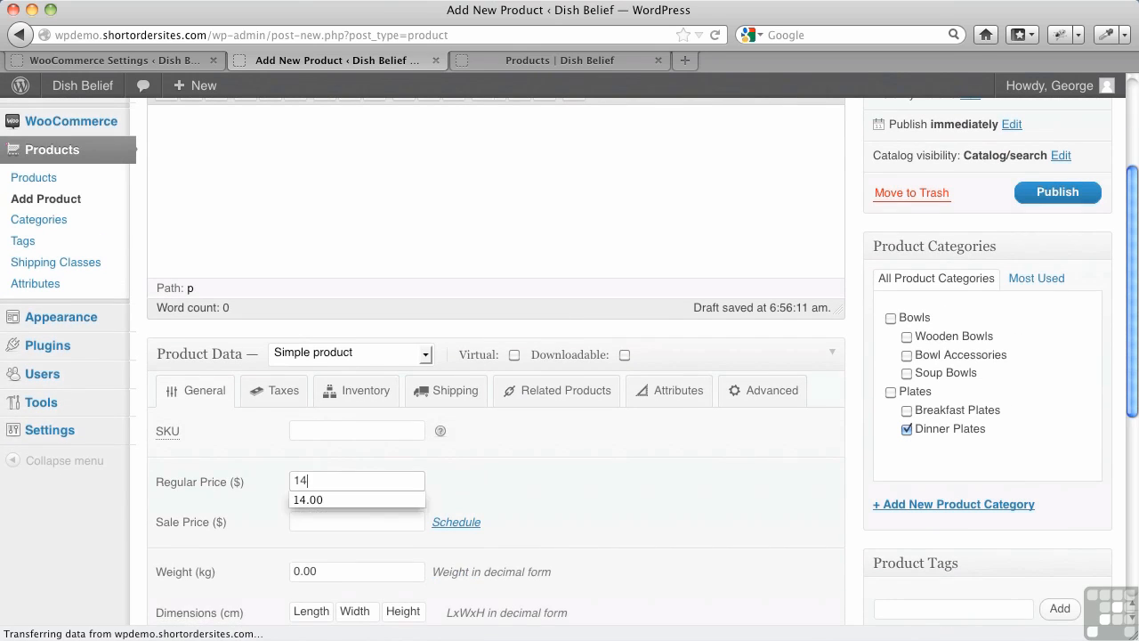
text(.00)
Step: Complete the regular price as 14.00 and publish the Grey Plate product
click(606, 504)
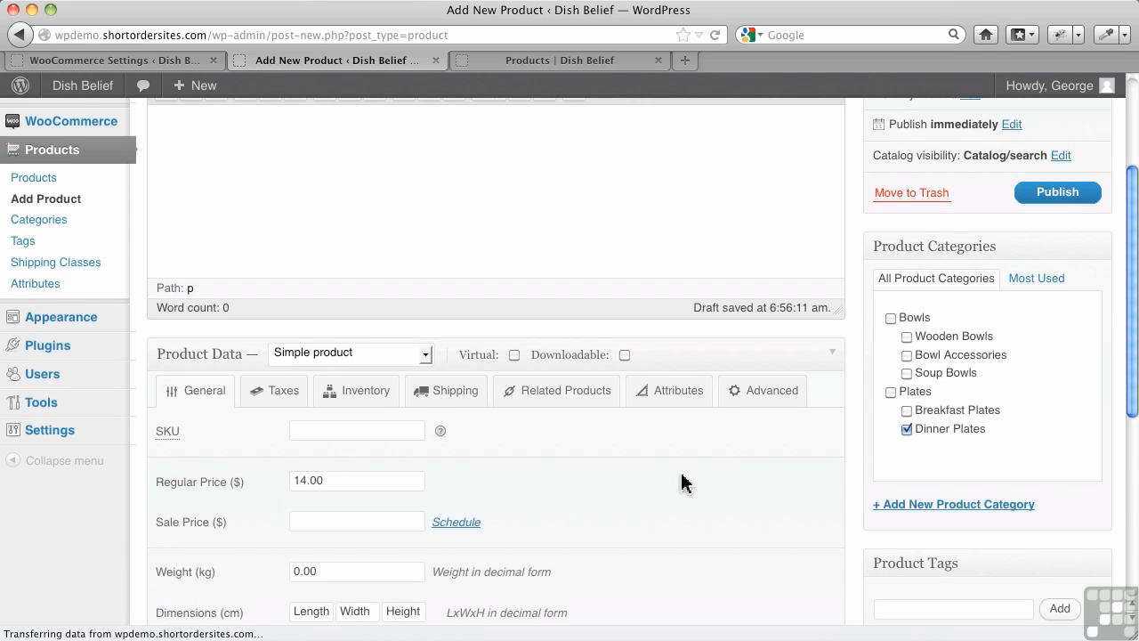
scroll(751, 481, down, 5)
scroll(801, 472, down, 4)
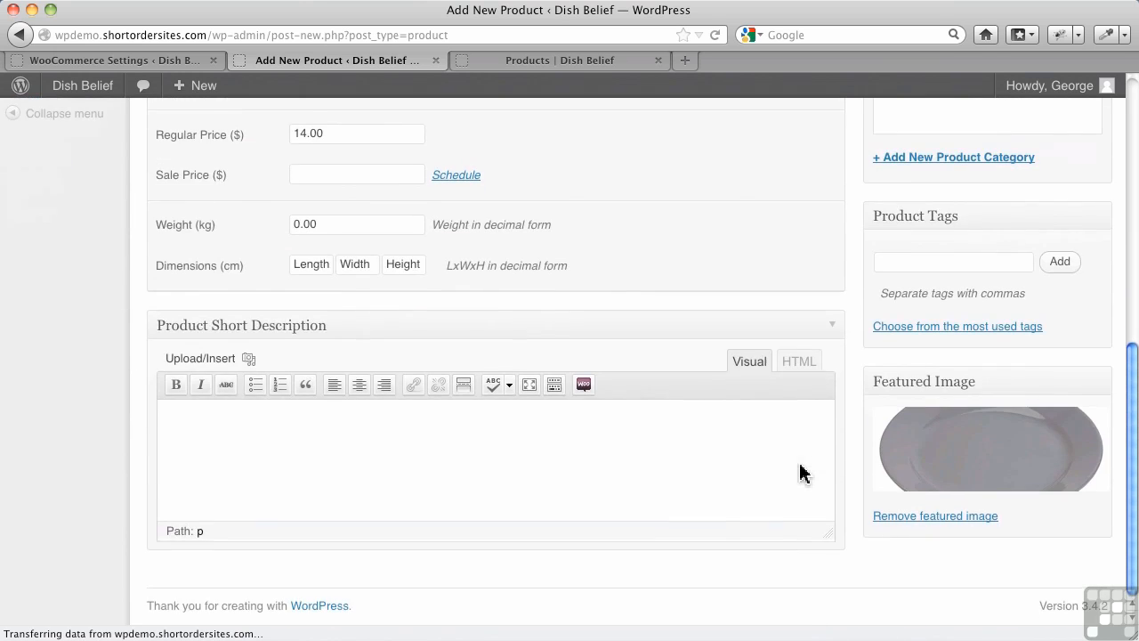
scroll(801, 470, up, 15)
click(1045, 366)
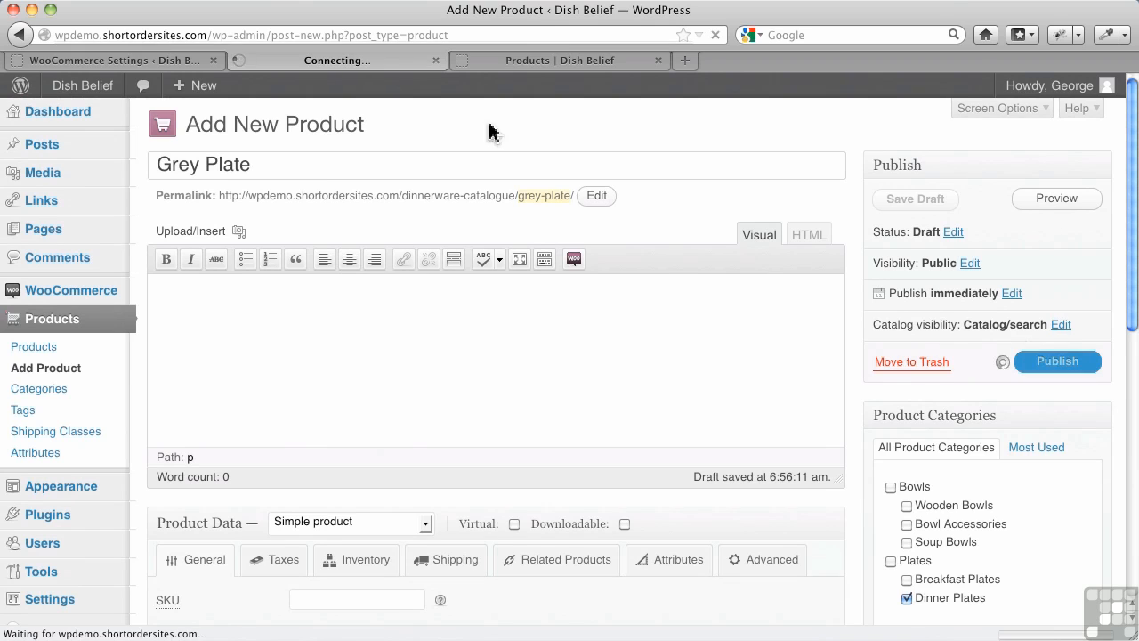
Step: Reload the Dinnerware Catalogue page and compare the Grey Plate image with the other product images and the catalog image settings
click(492, 70)
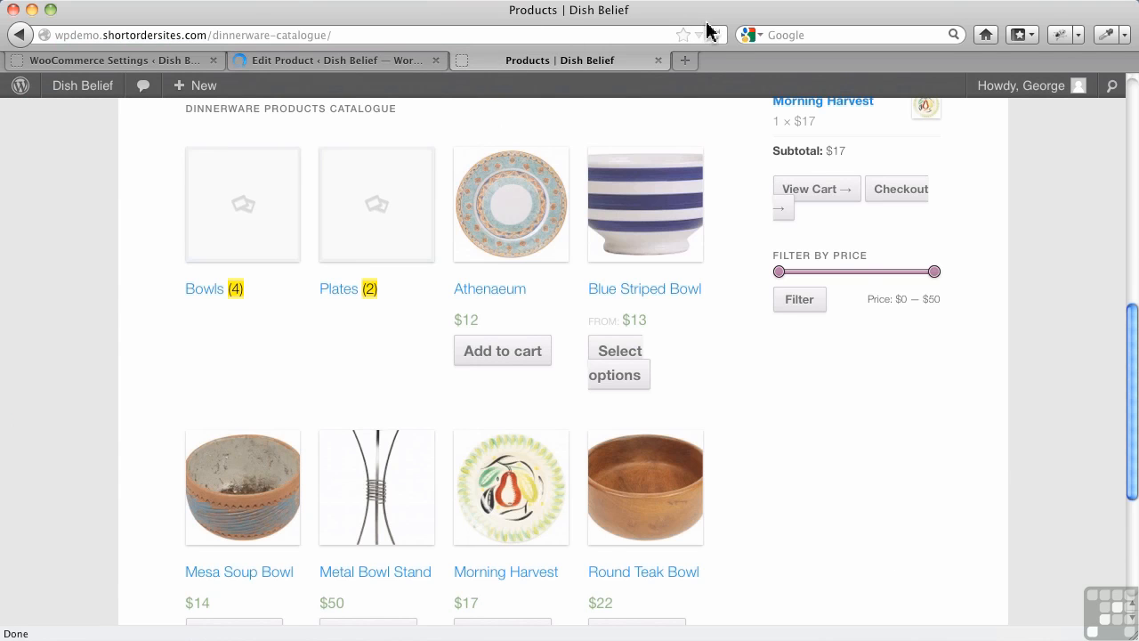
click(715, 35)
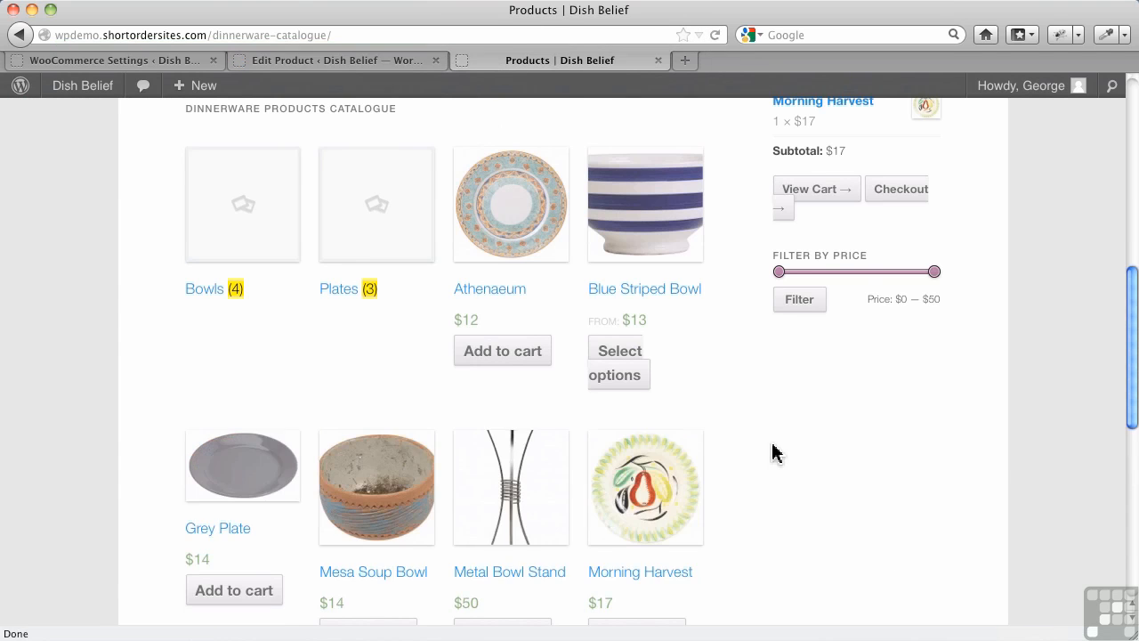
scroll(771, 453, down, 3)
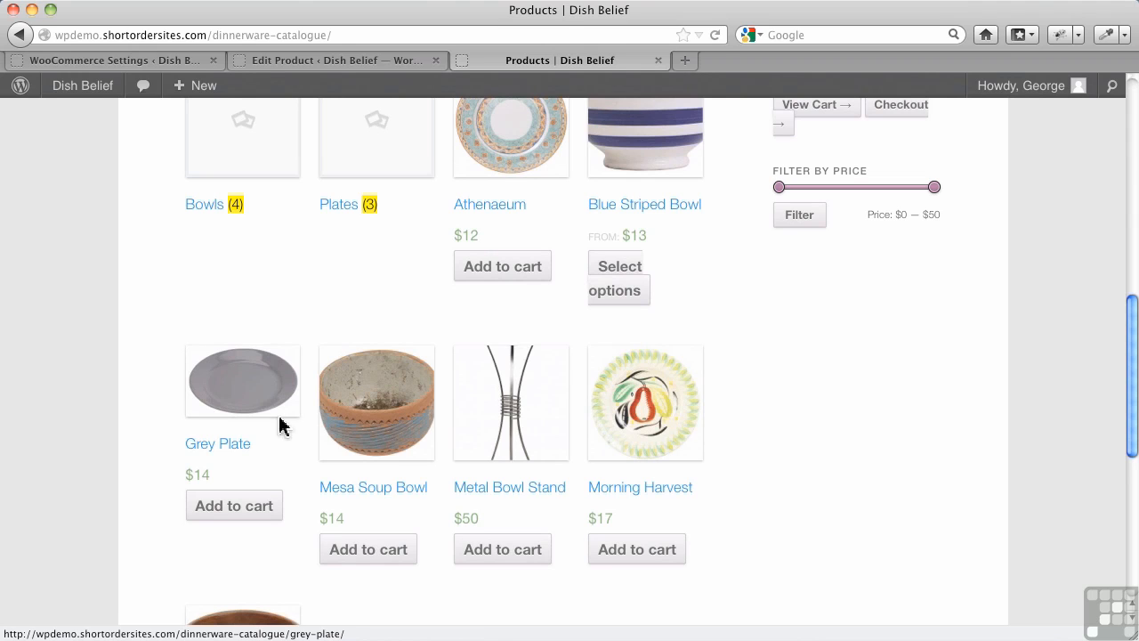
click(176, 62)
scroll(439, 414, down, 10)
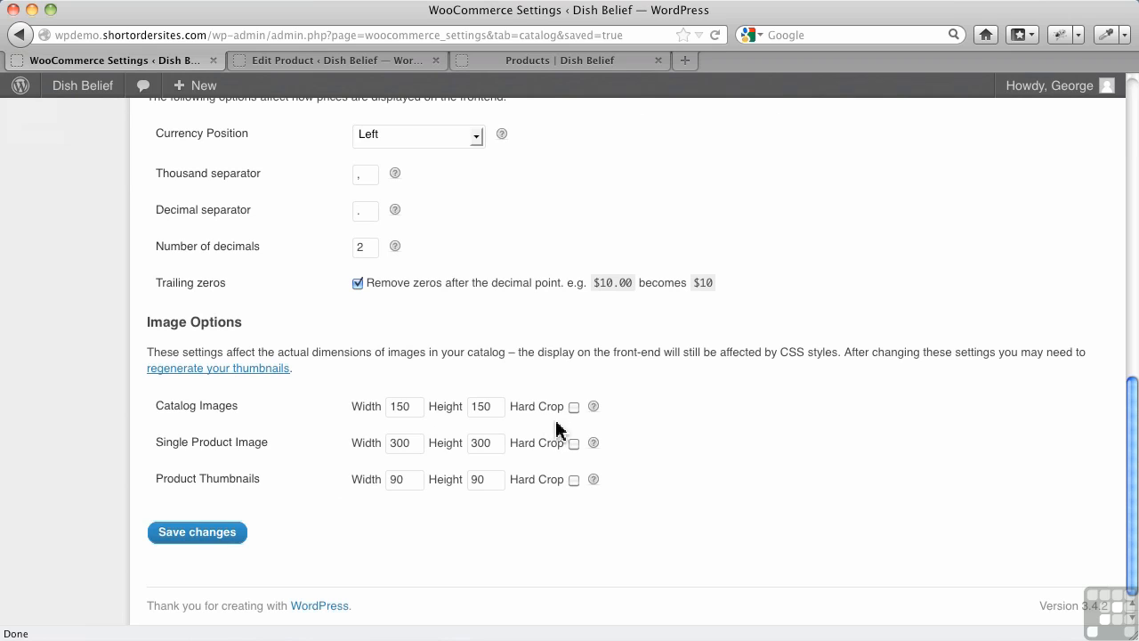
click(552, 60)
scroll(654, 229, up, 3)
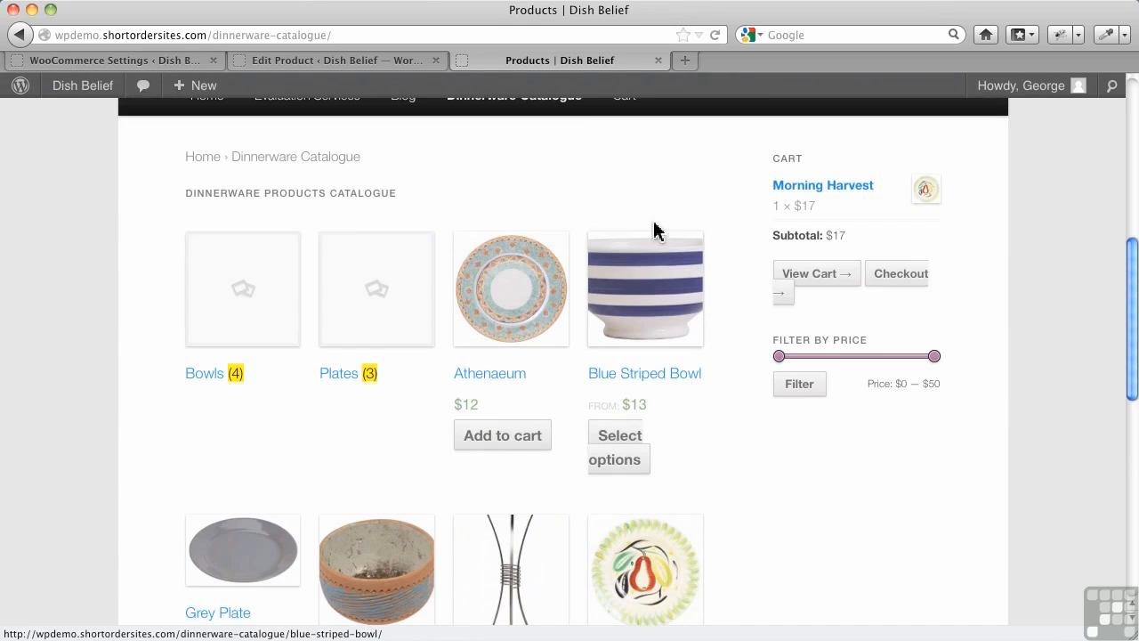
scroll(285, 499, down, 2)
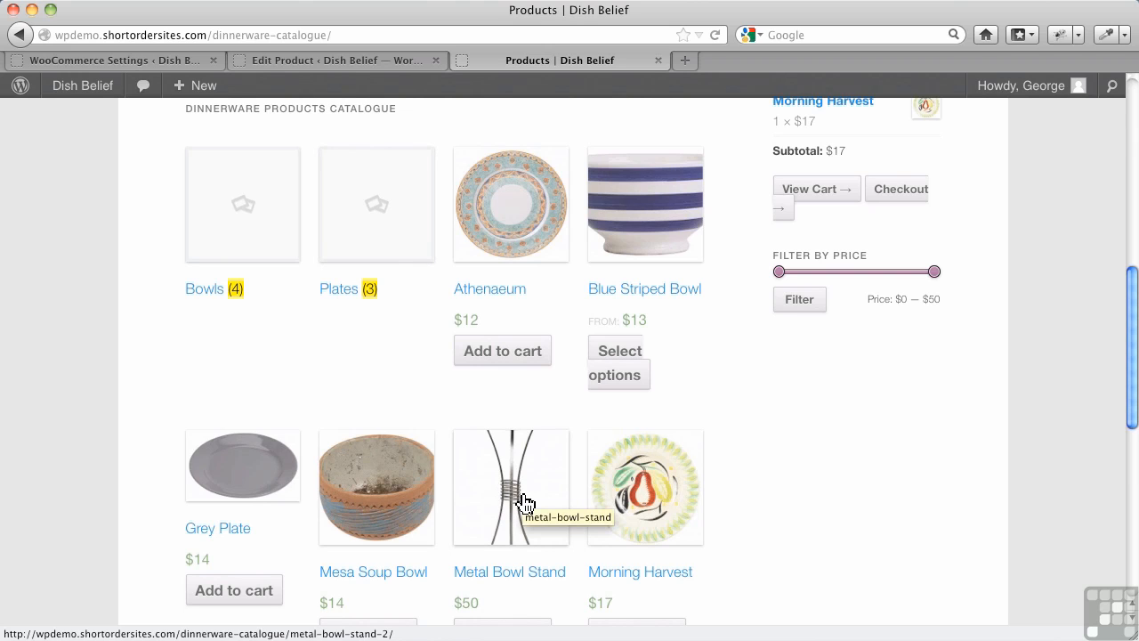
Step: Enable Hard Crop for catalog images, the single product image and product thumbnails, and save the WooCommerce settings
click(178, 60)
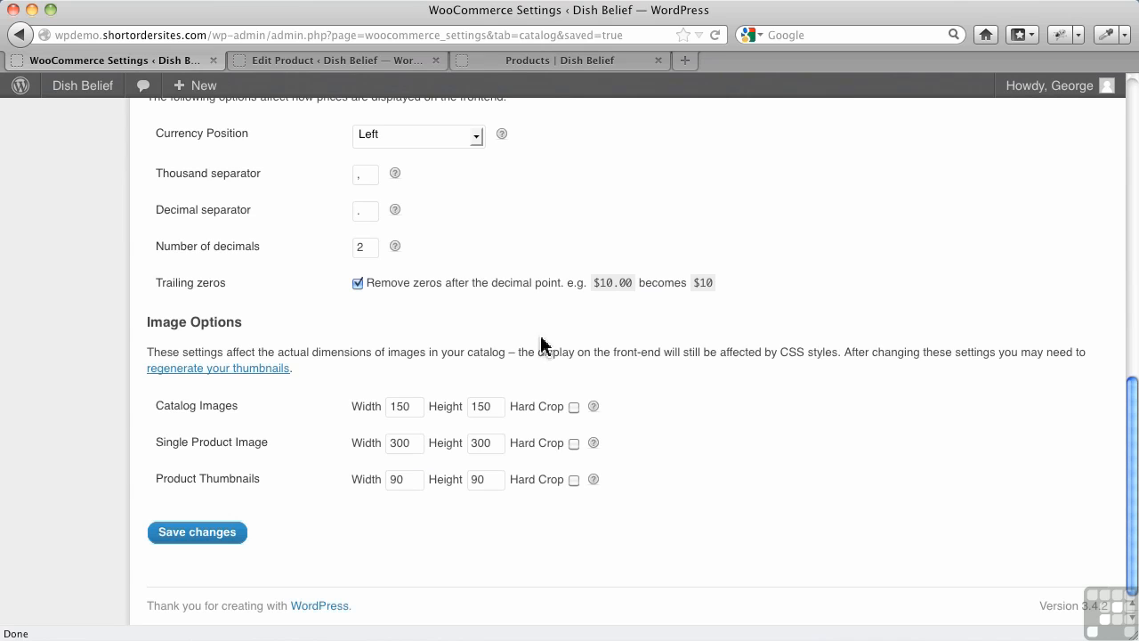
click(575, 406)
click(574, 443)
click(574, 480)
click(216, 536)
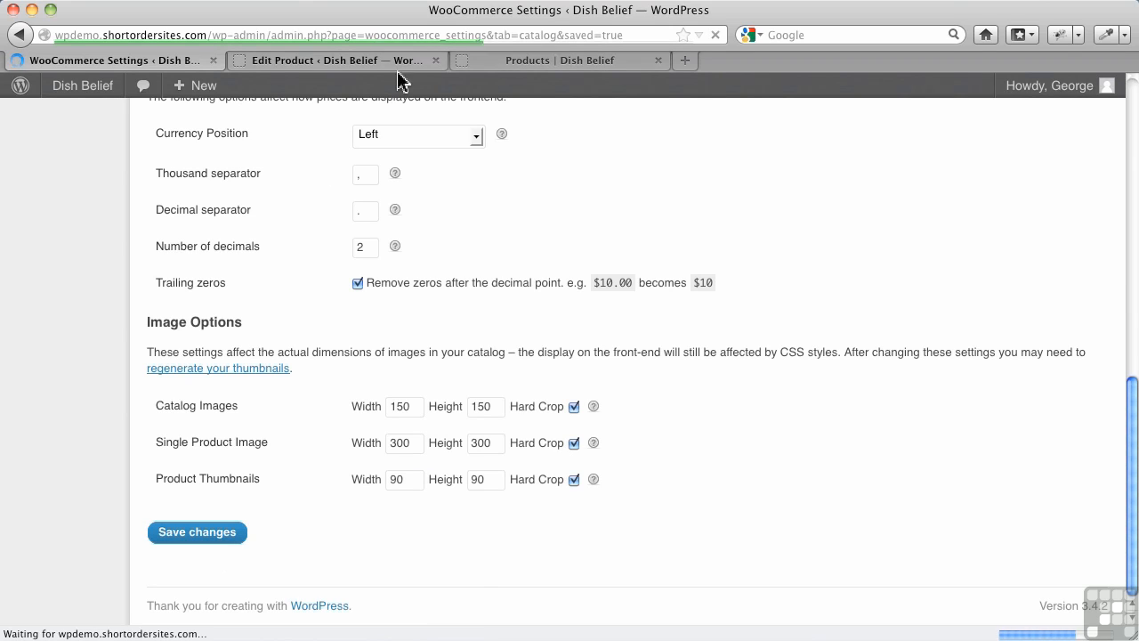
Step: Activate the Post Thumbnail Editor plugin from the site's installed plugins
click(496, 60)
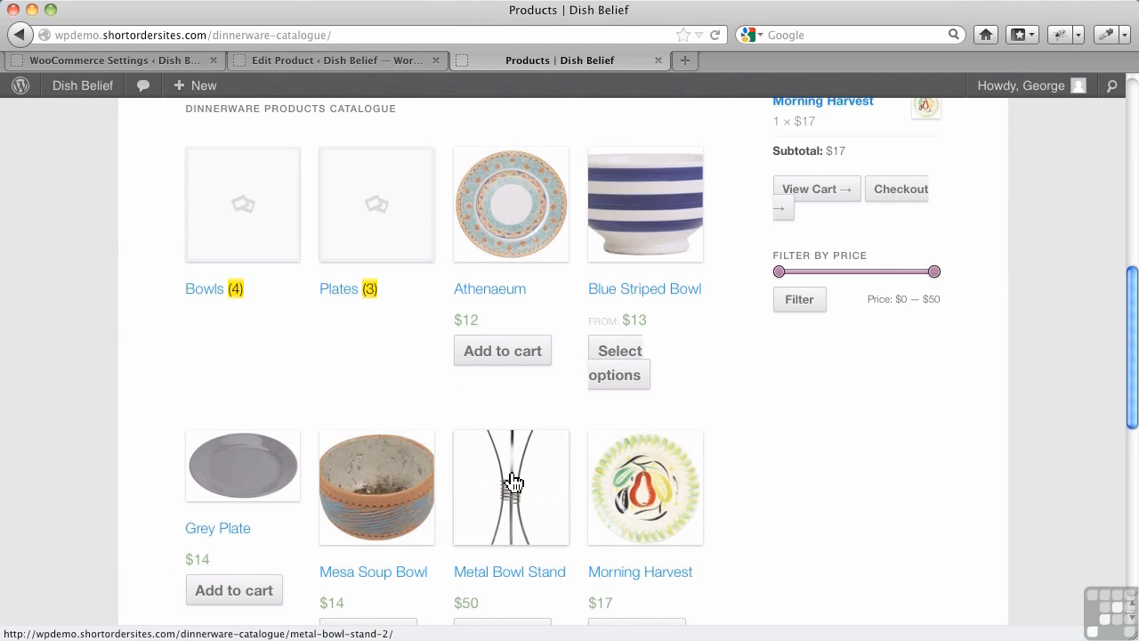
click(398, 75)
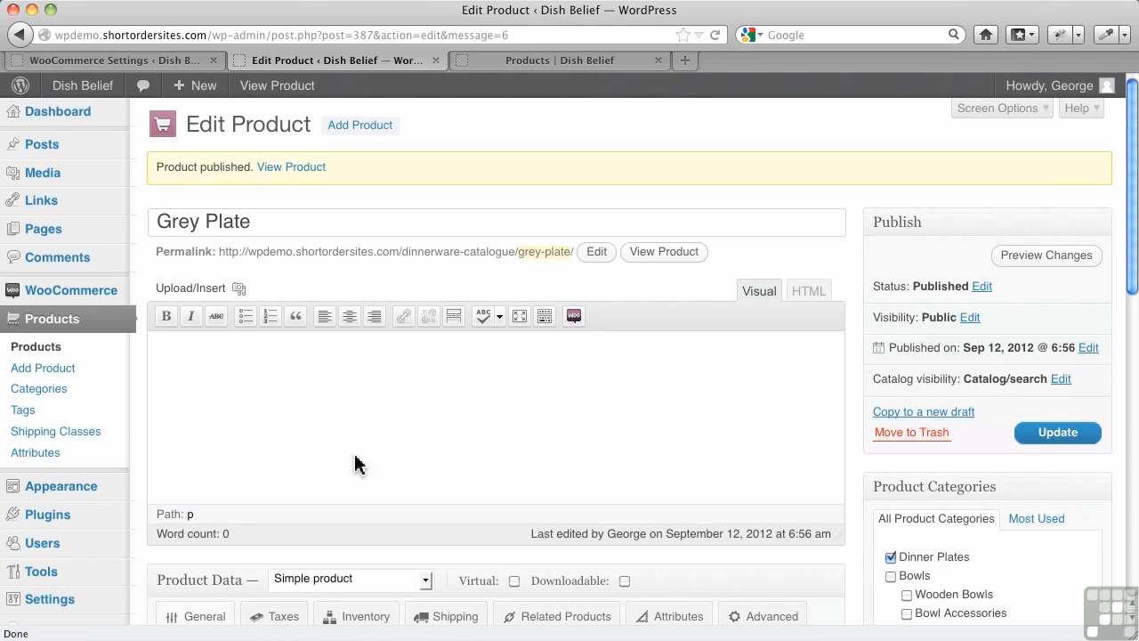
click(68, 531)
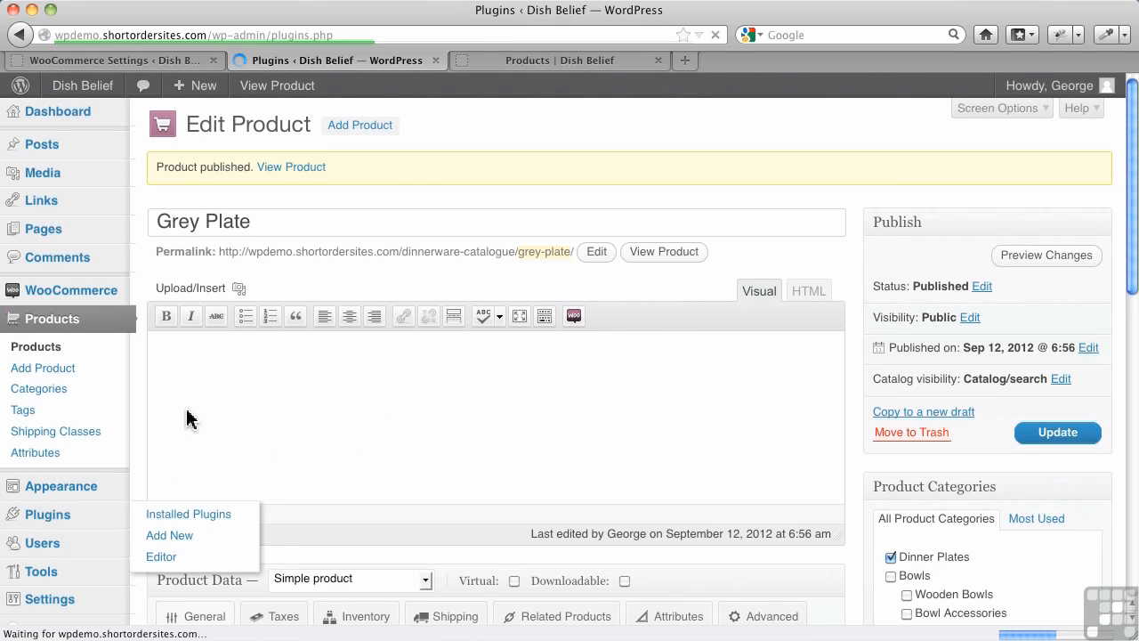
scroll(213, 445, down, 5)
scroll(213, 454, down, 12)
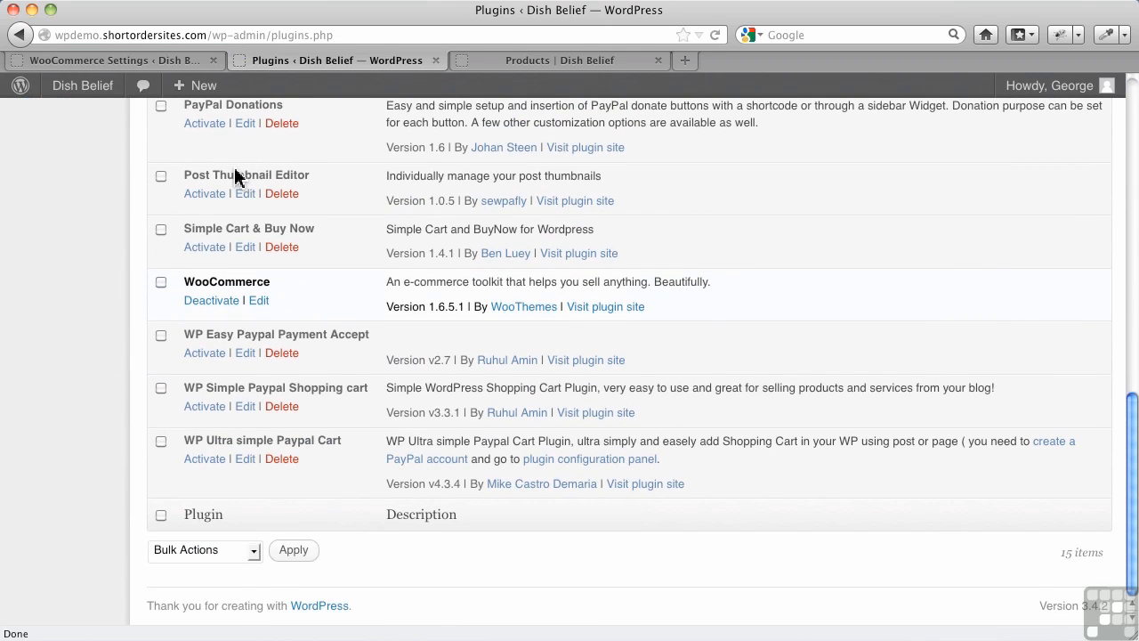
click(199, 194)
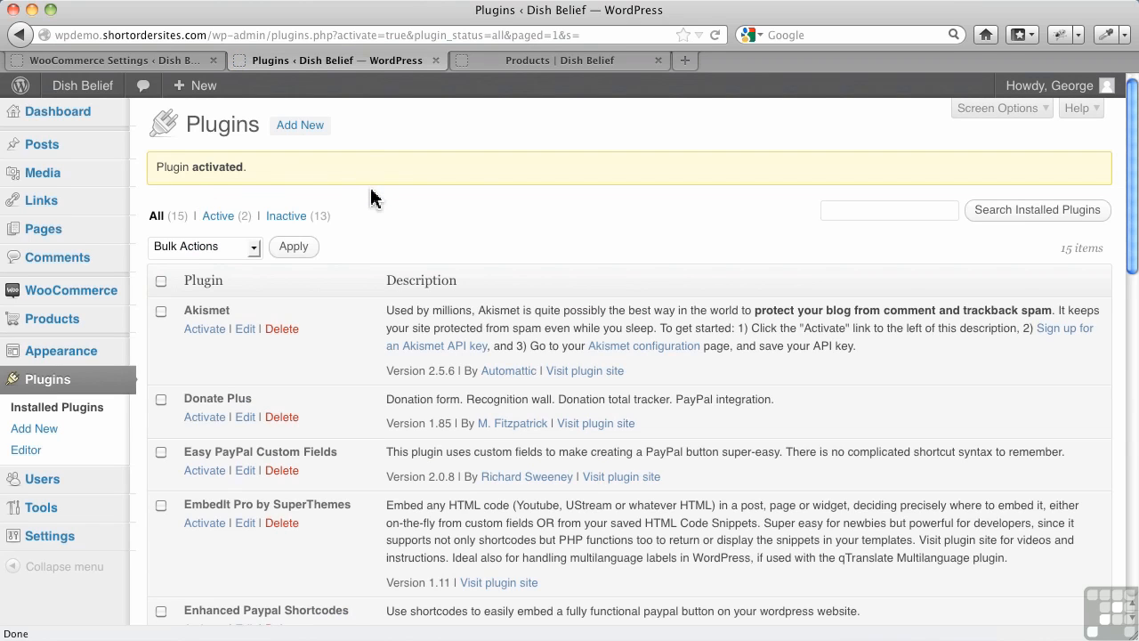
Step: Open the Metal Bowl Stand product for editing from the product list
click(110, 325)
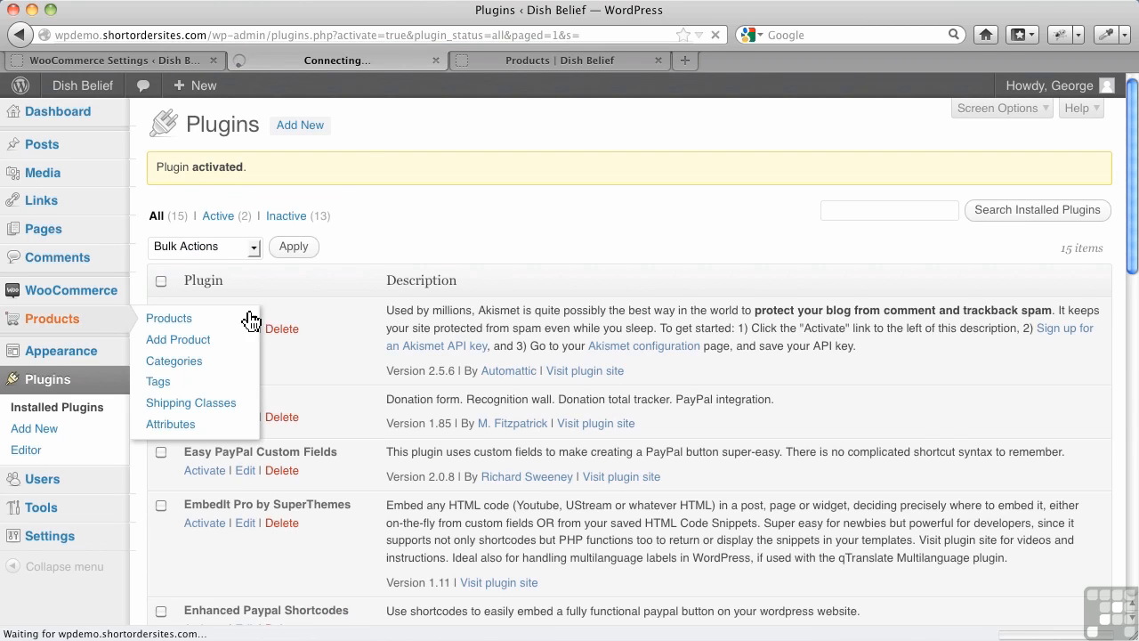
click(285, 322)
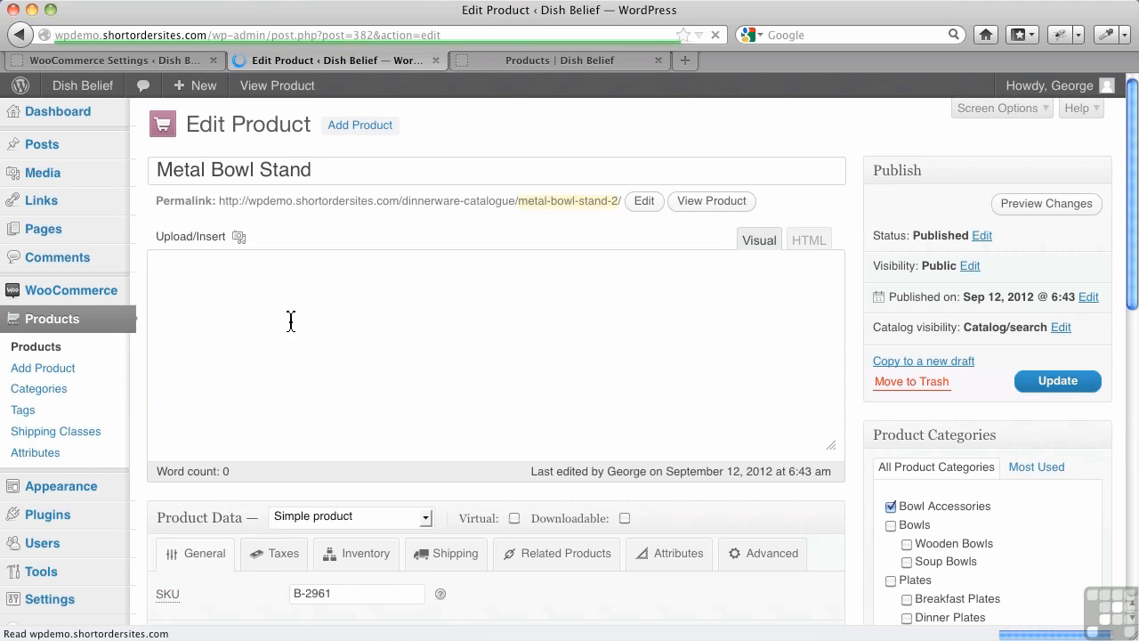
scroll(330, 331, down, 6)
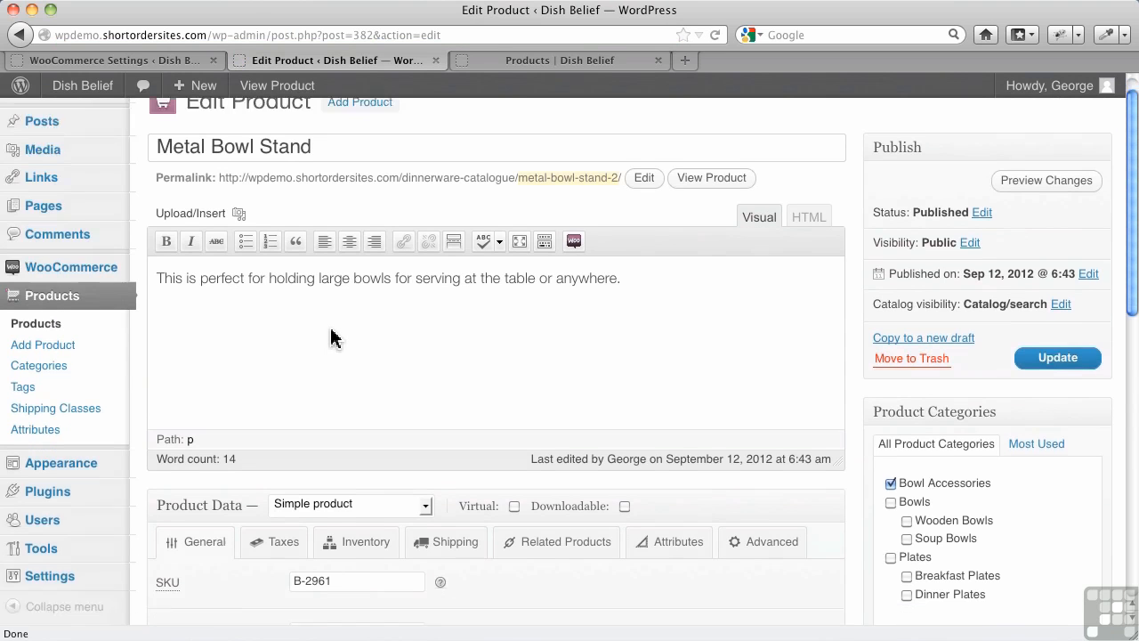
scroll(342, 307, up, 6)
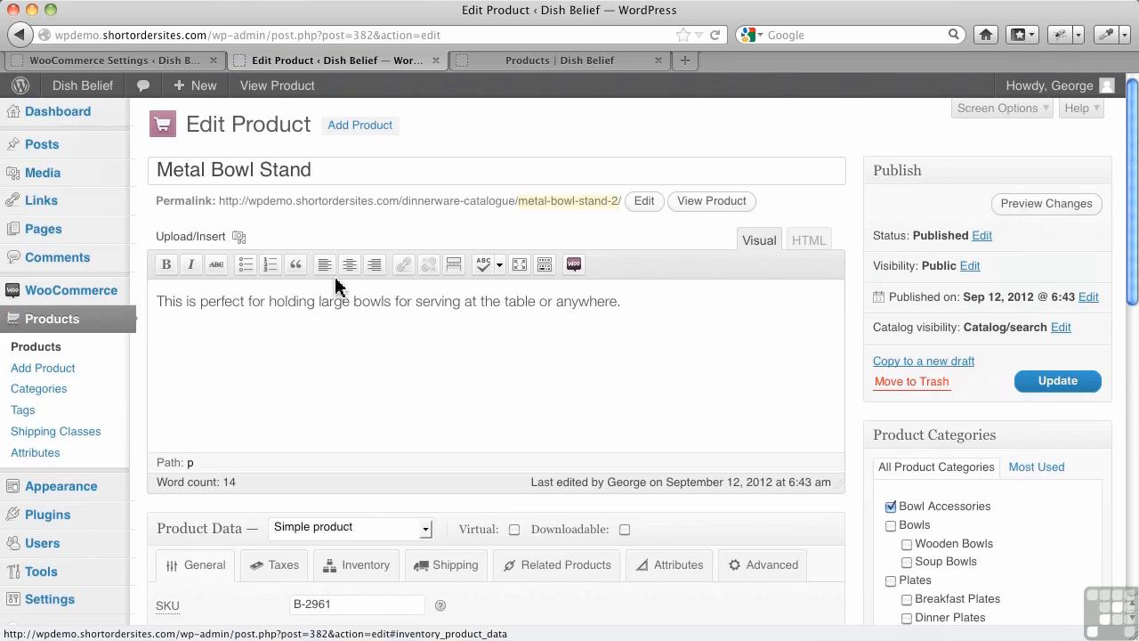
Step: Open the metal-bowl-stand image from the product's gallery in the Post Thumbnail Editor
click(238, 241)
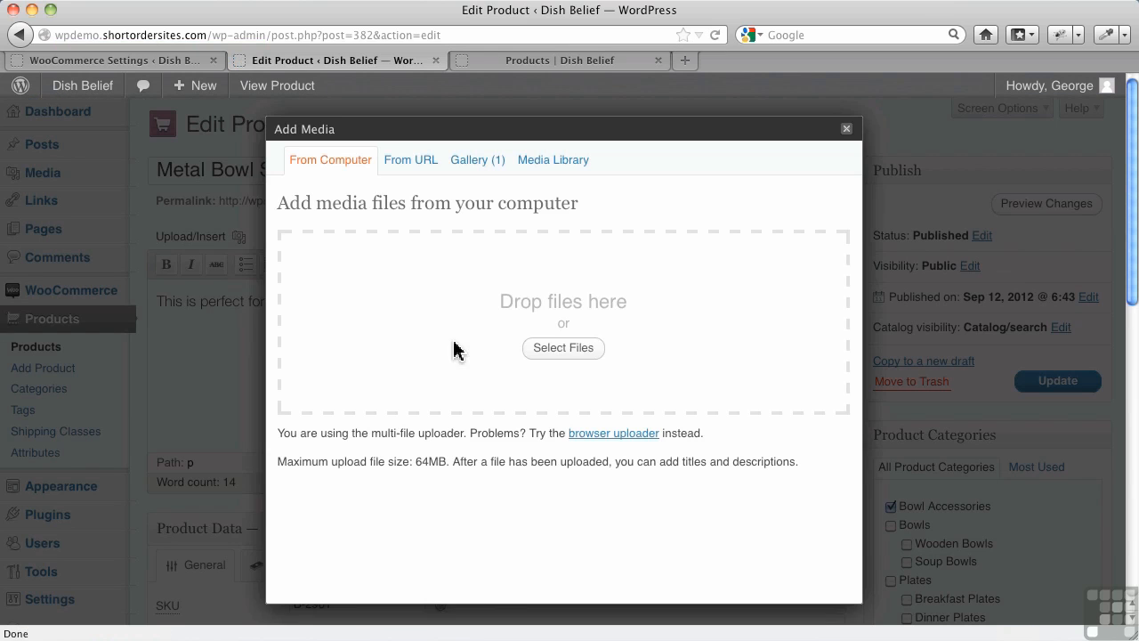
click(481, 167)
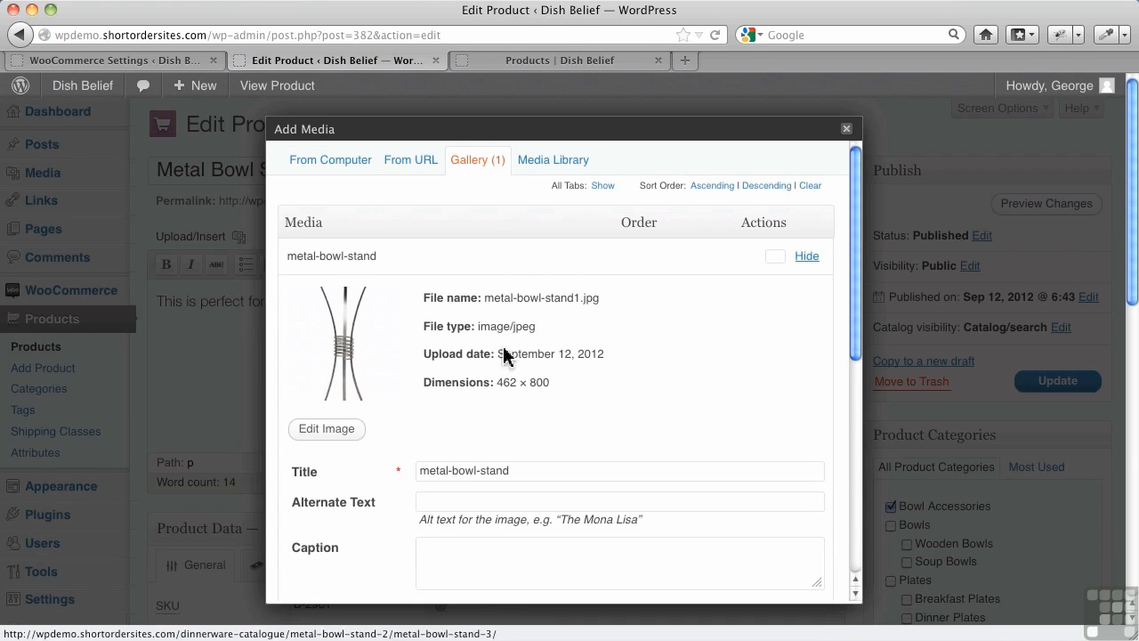
scroll(499, 357, down, 5)
scroll(485, 338, down, 3)
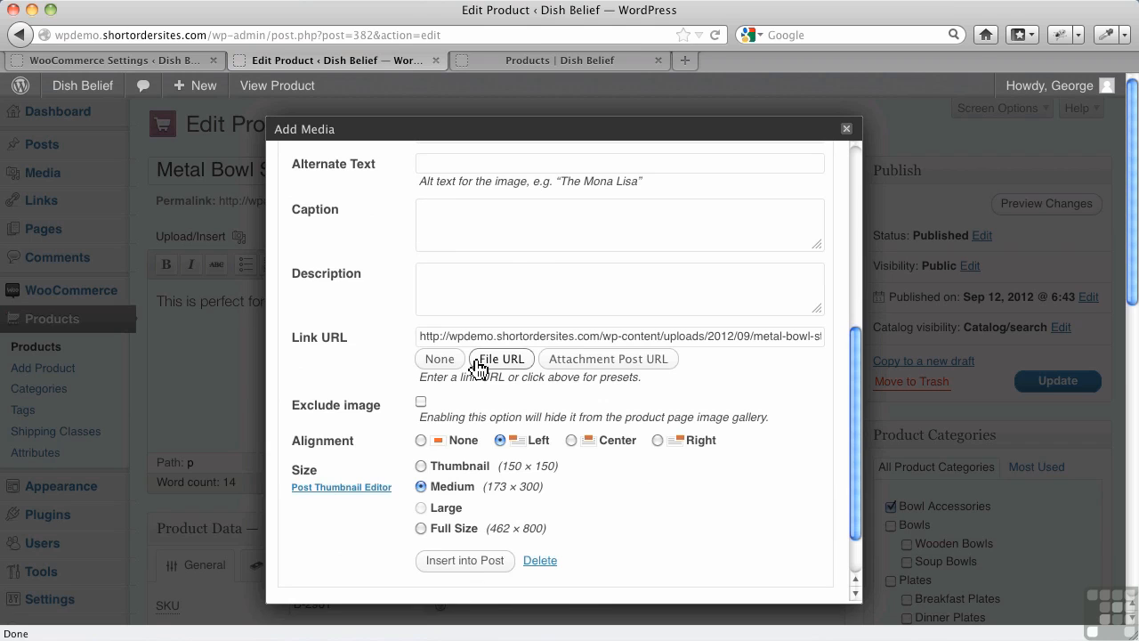
click(336, 490)
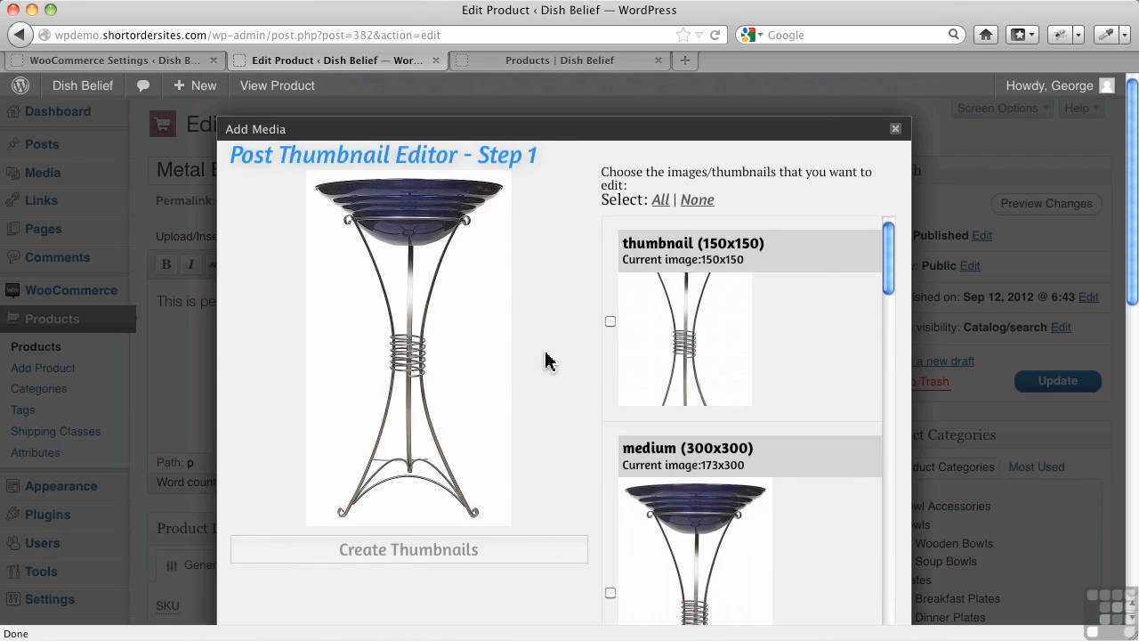
Step: Create a new shop_catalog (150x150) thumbnail from a full-width square crop showing the bowl and the upper stand
drag(889, 264, 890, 549)
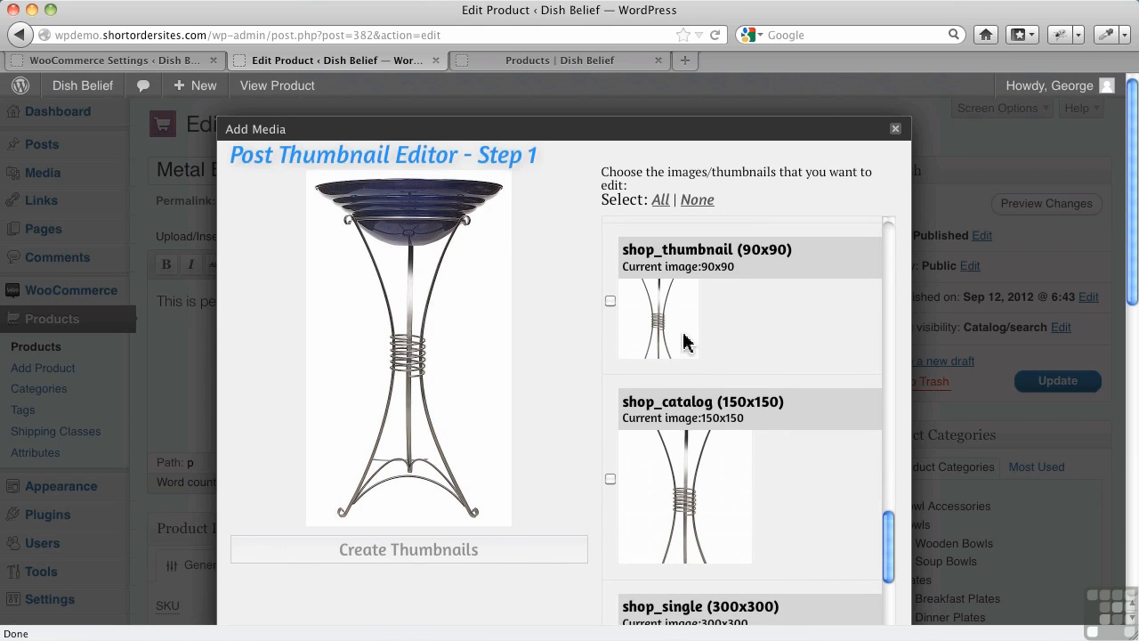
drag(890, 549, 887, 580)
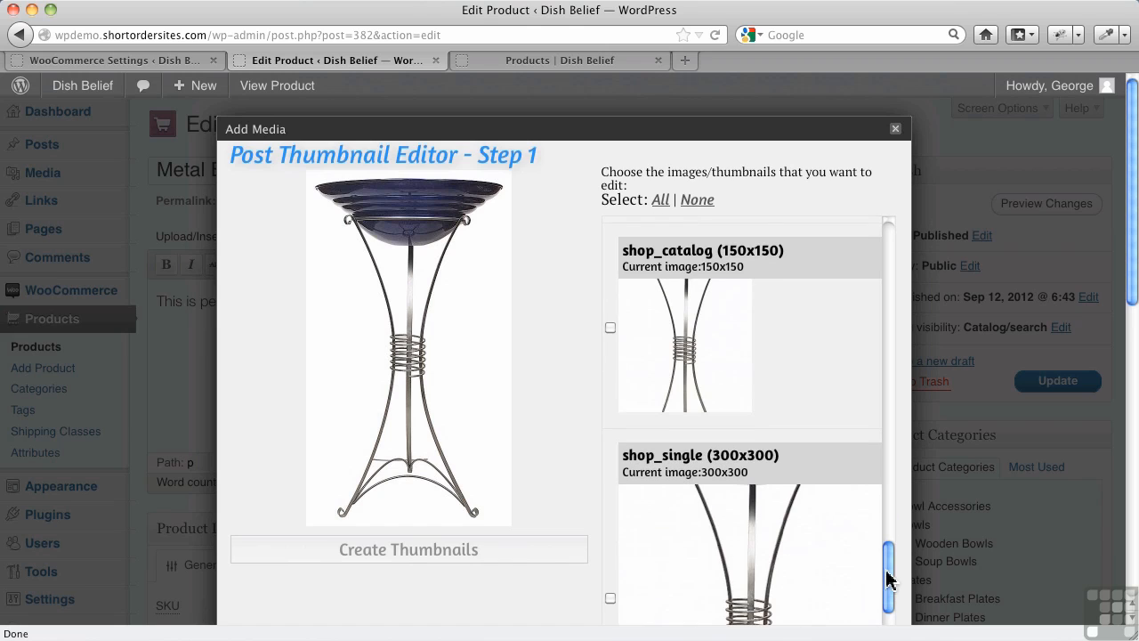
click(610, 328)
scroll(676, 427, down, 2)
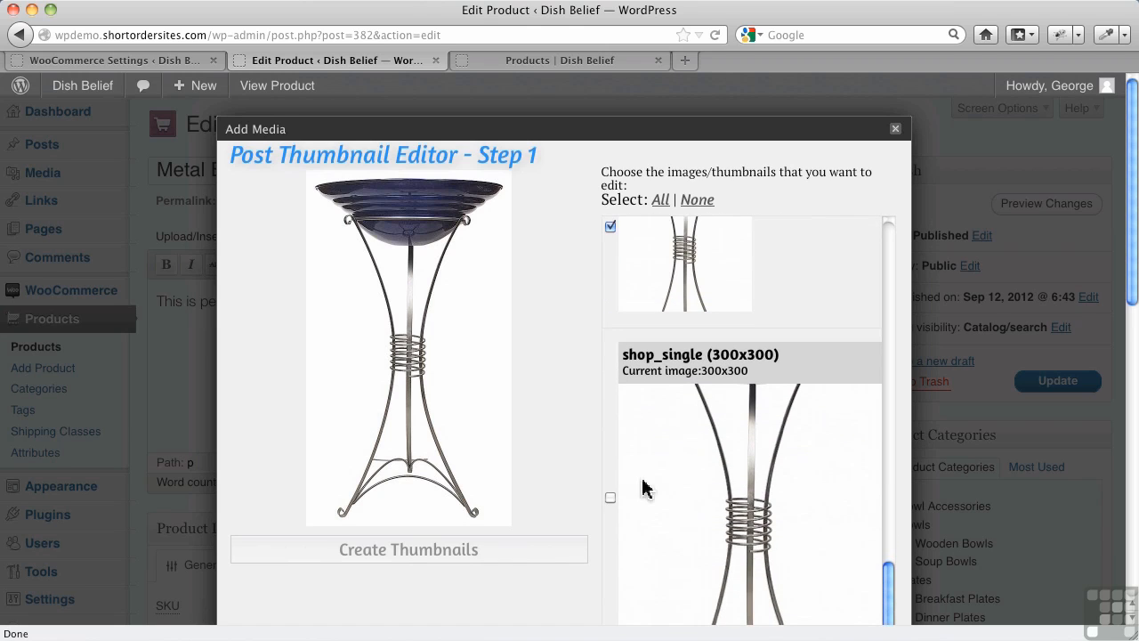
click(611, 499)
drag(312, 175, 545, 396)
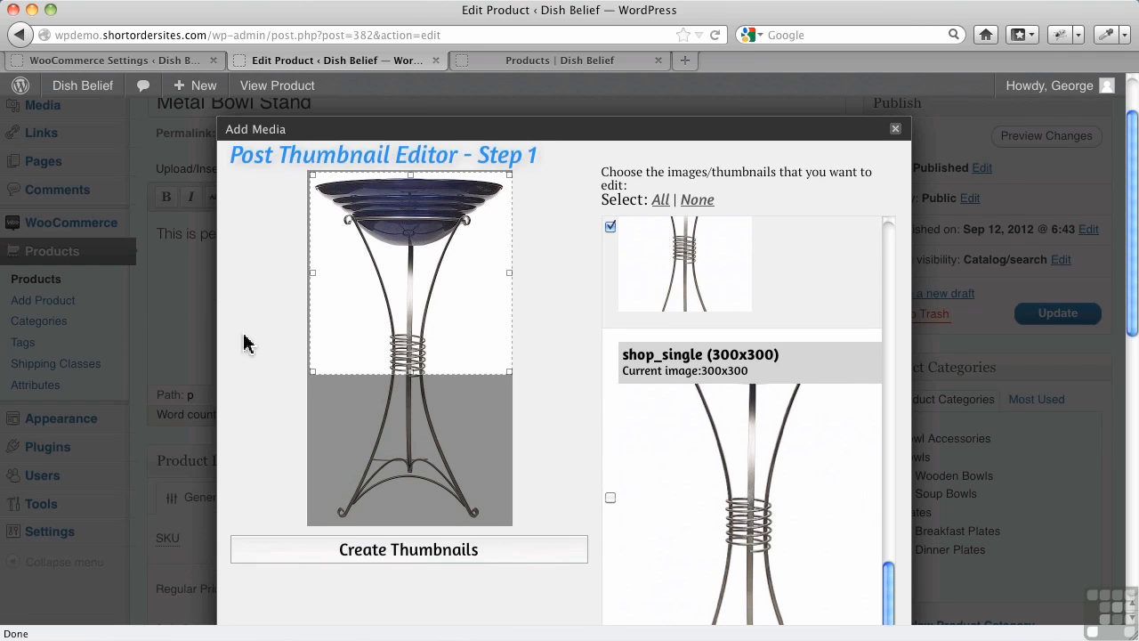
drag(314, 370, 286, 378)
click(389, 557)
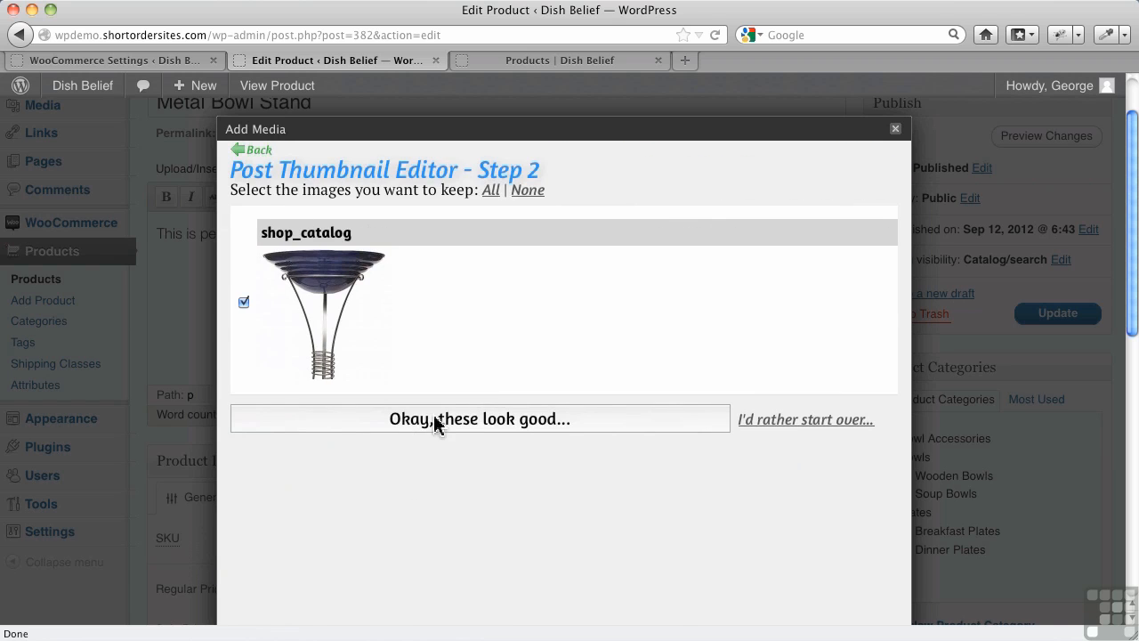
Step: Keep the new shop_catalog thumbnail, close the media dialog and update the Metal Bowl Stand product
click(434, 417)
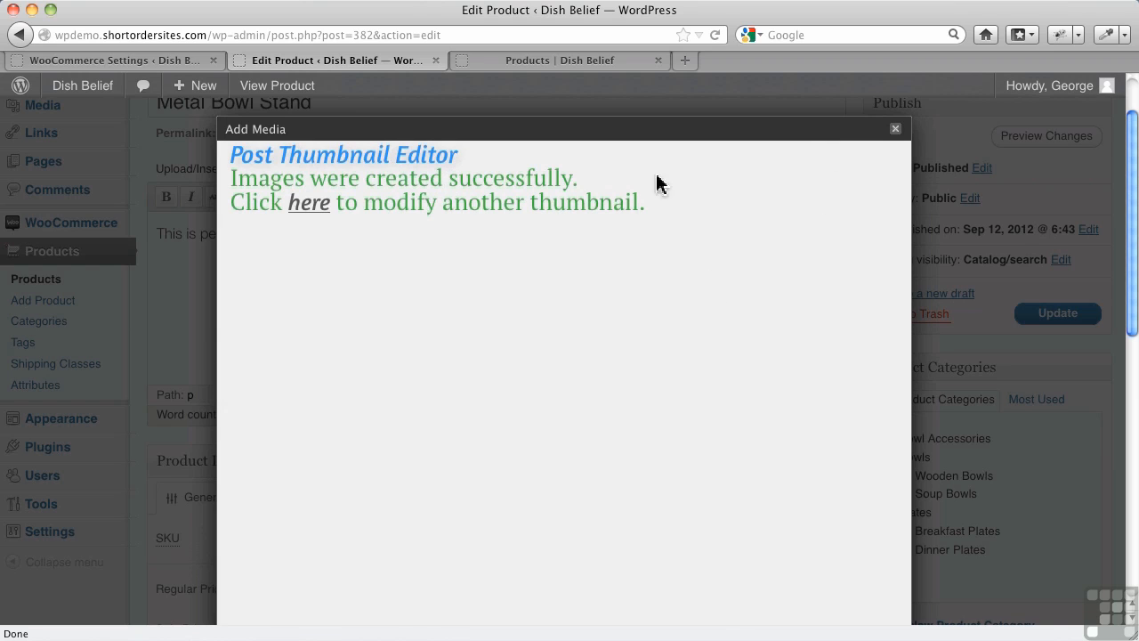
click(896, 131)
click(1058, 320)
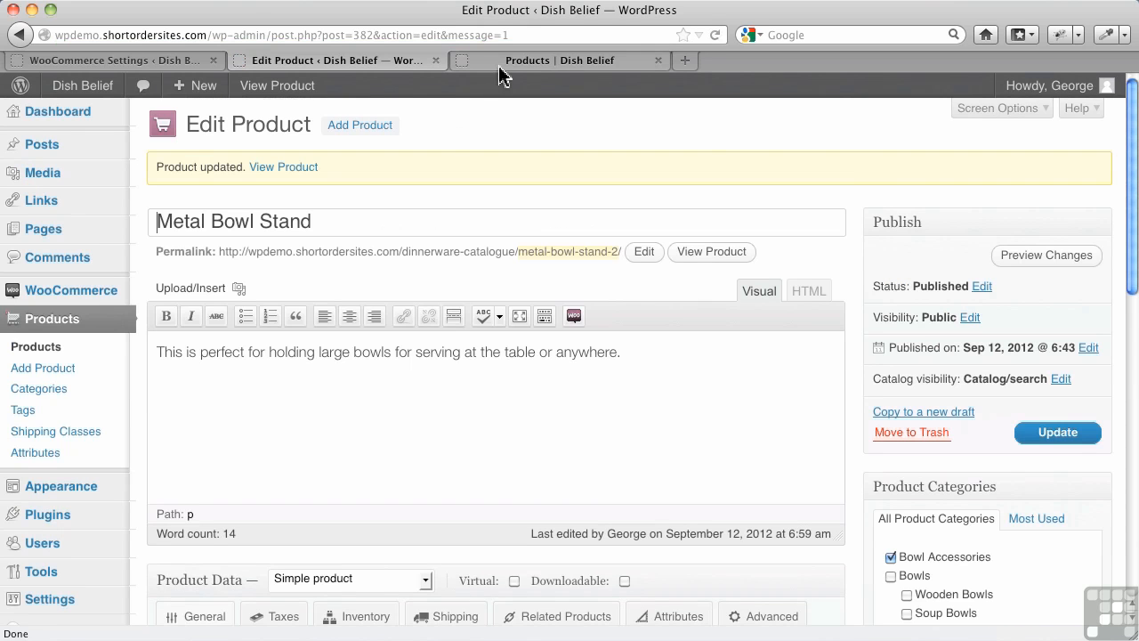
Step: Reload the Dinnerware Catalogue page to check the Metal Bowl Stand image
click(534, 61)
click(716, 36)
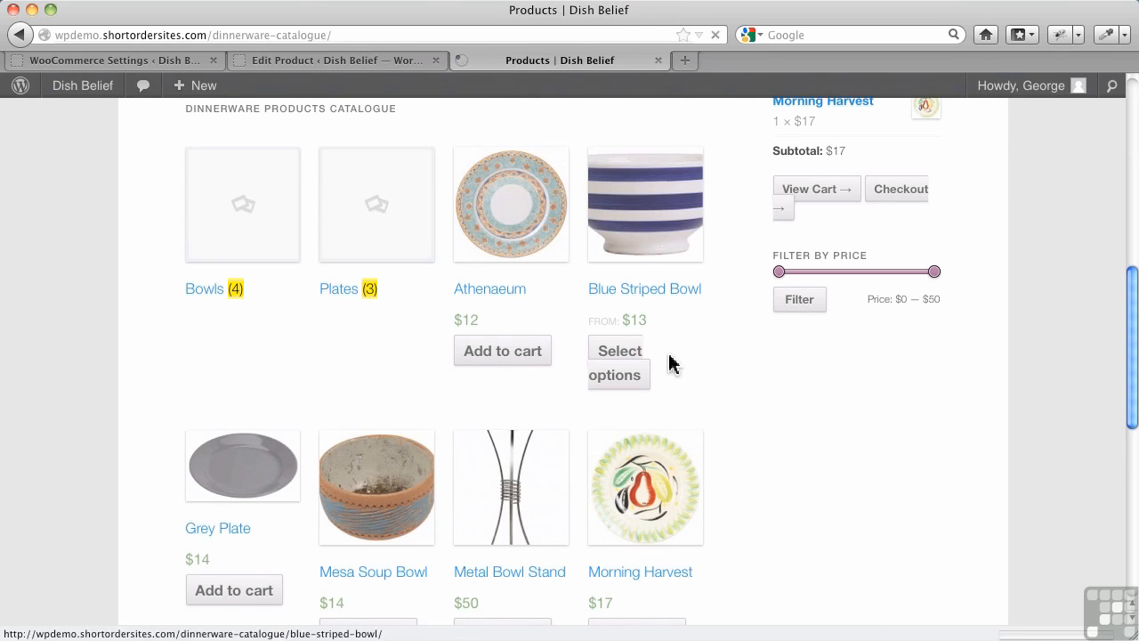